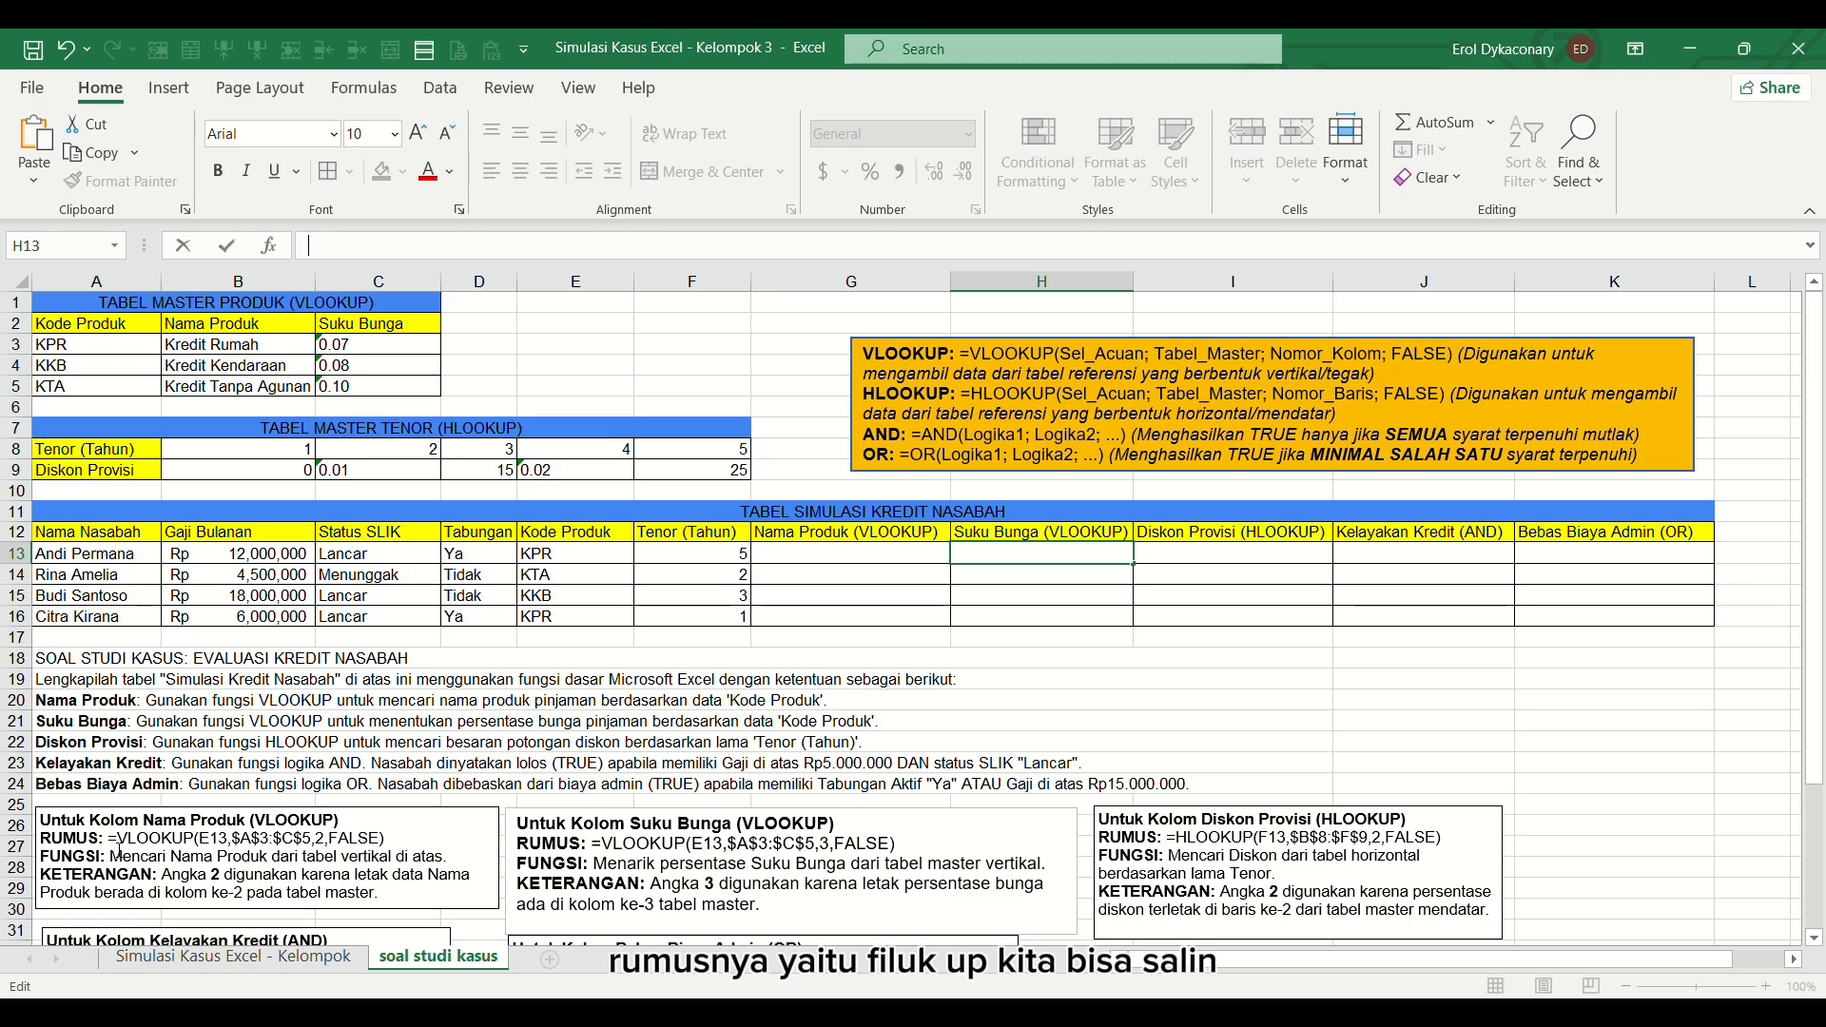
Copy the formula =VLOOKUP(E13,$A$3:$C$5,2,FALSE) from the Nama Produk note into G13 and fill it down to G16
drag(110, 839, 408, 842)
key(ctrl+c)
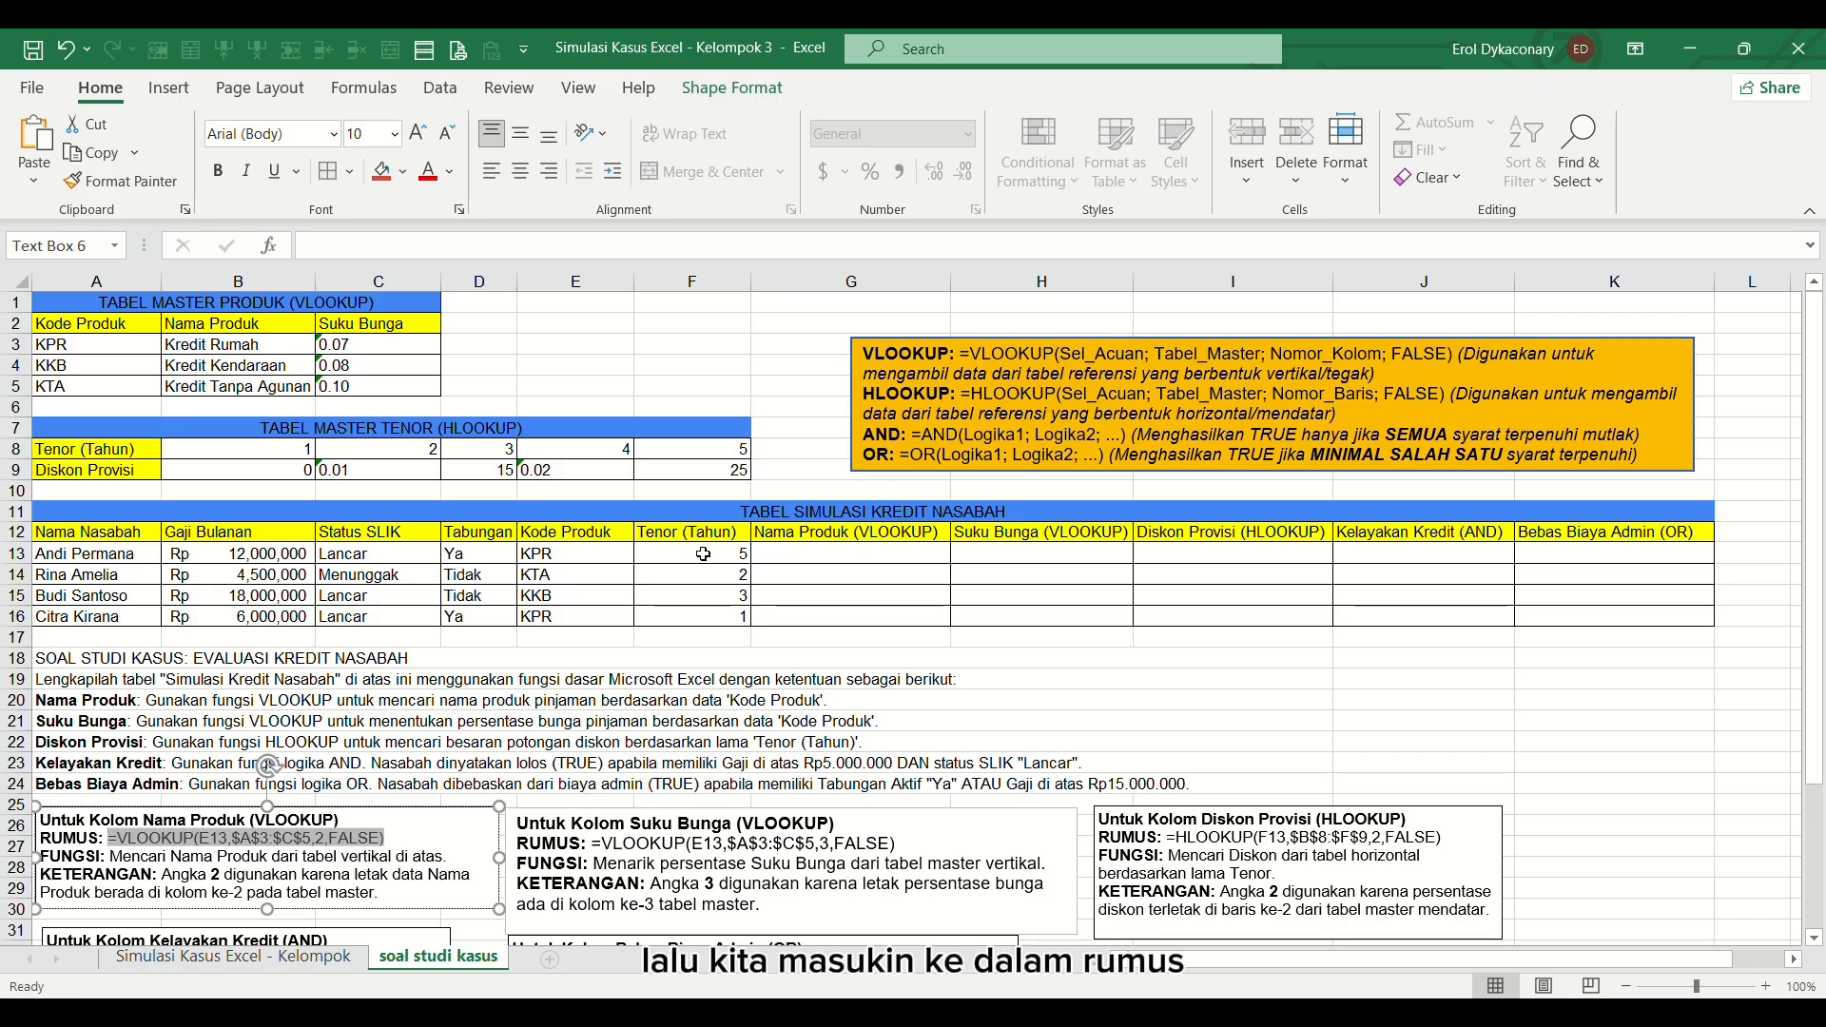
click(789, 559)
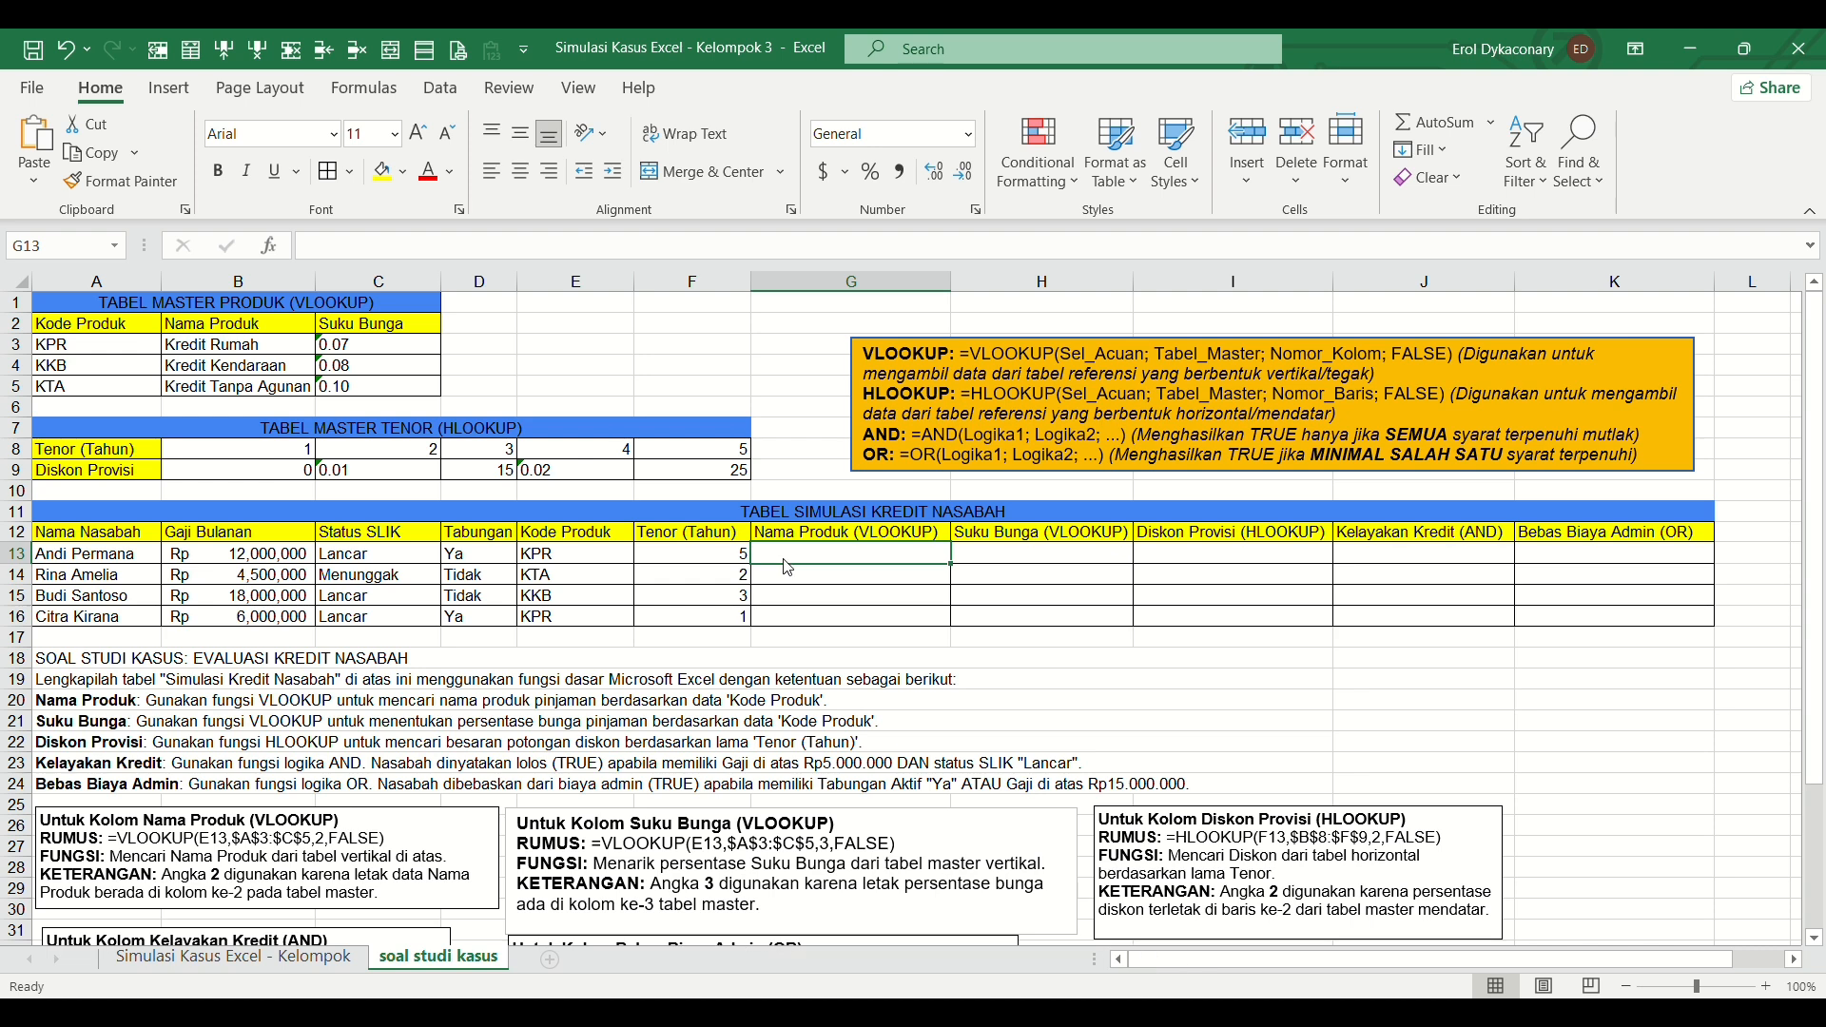
key(ctrl+v)
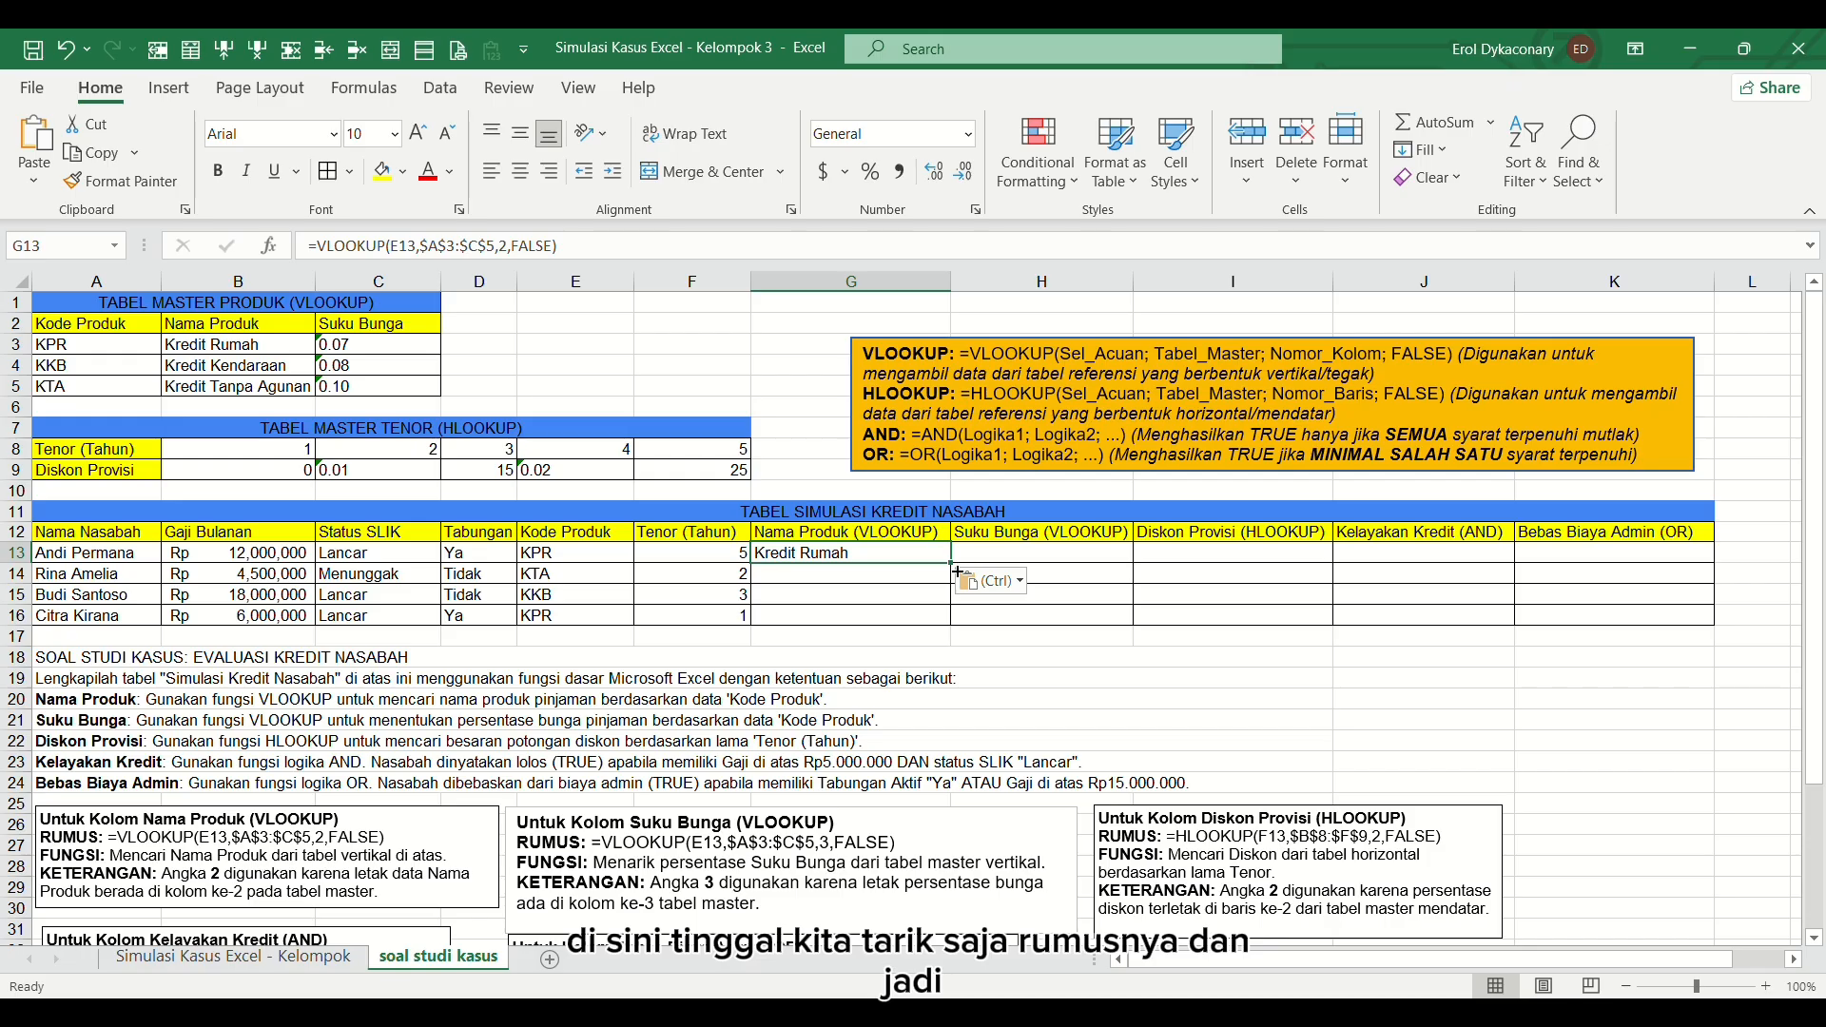
drag(956, 571, 958, 630)
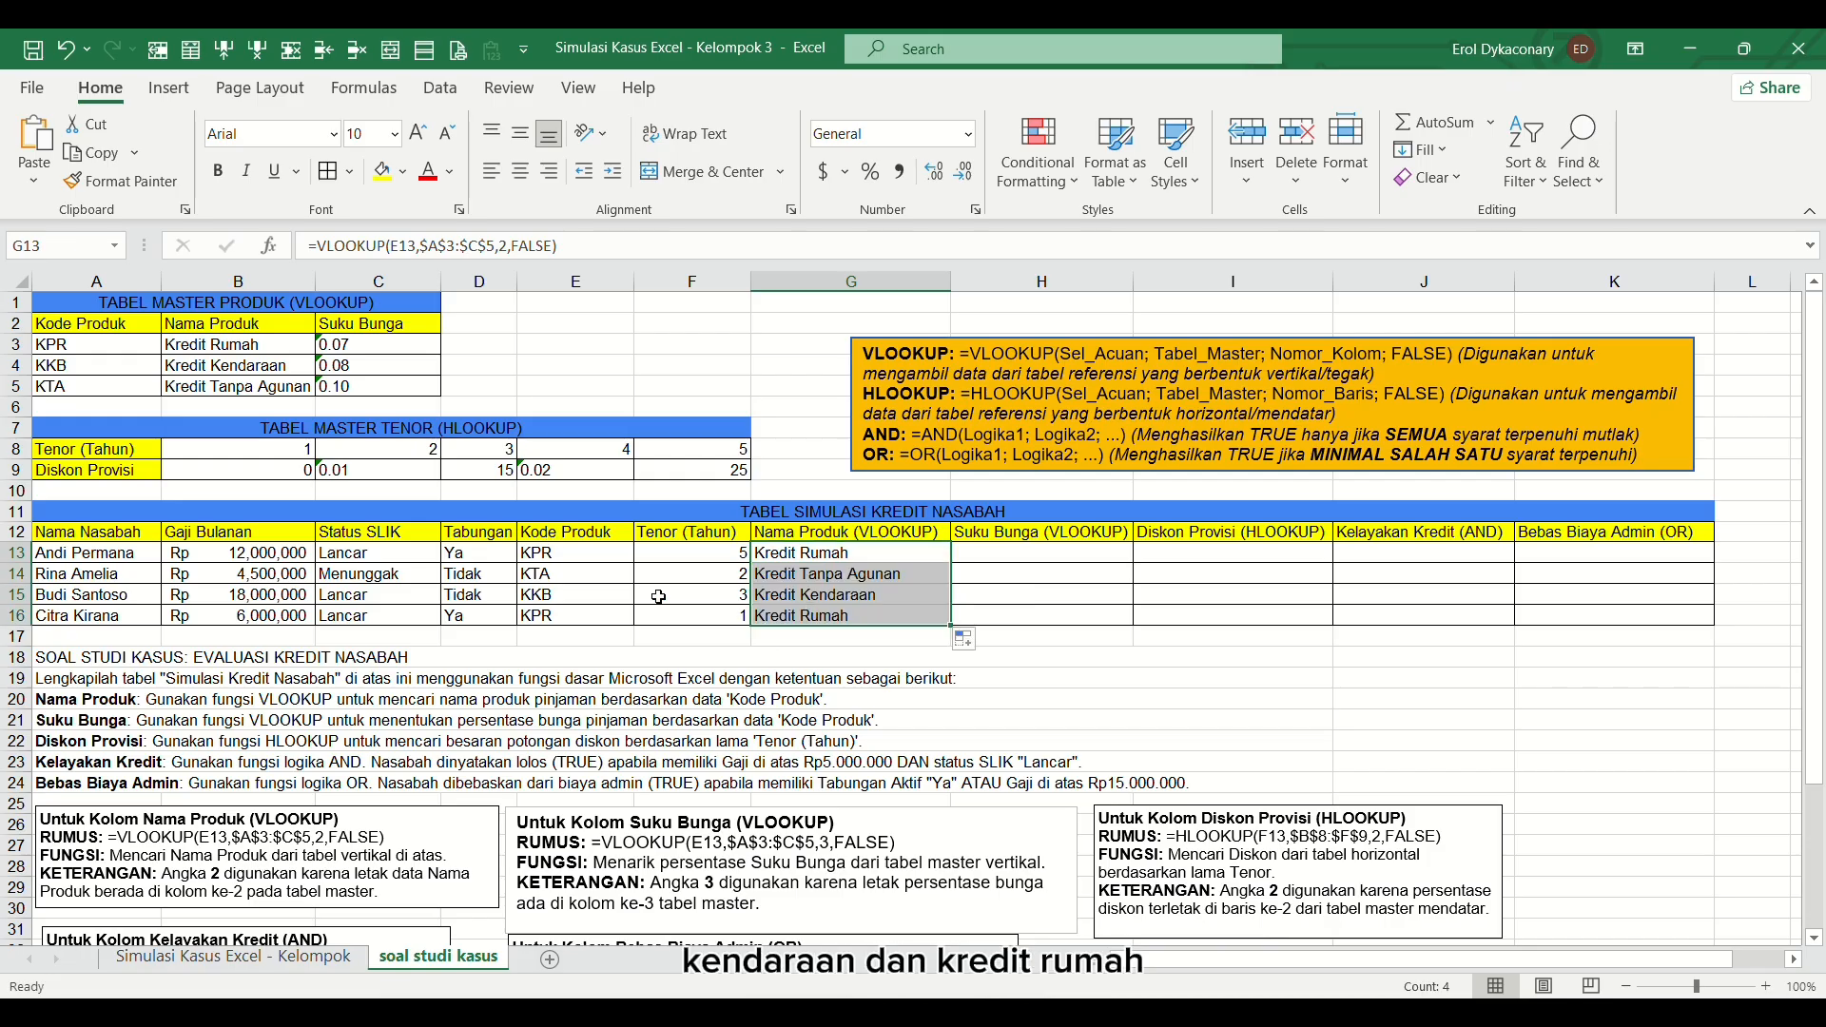
Copy the formula =VLOOKUP(E13,$A$3:$C$5,3,FALSE) from the Suku Bunga note into H13 and fill it down to H16
click(1035, 576)
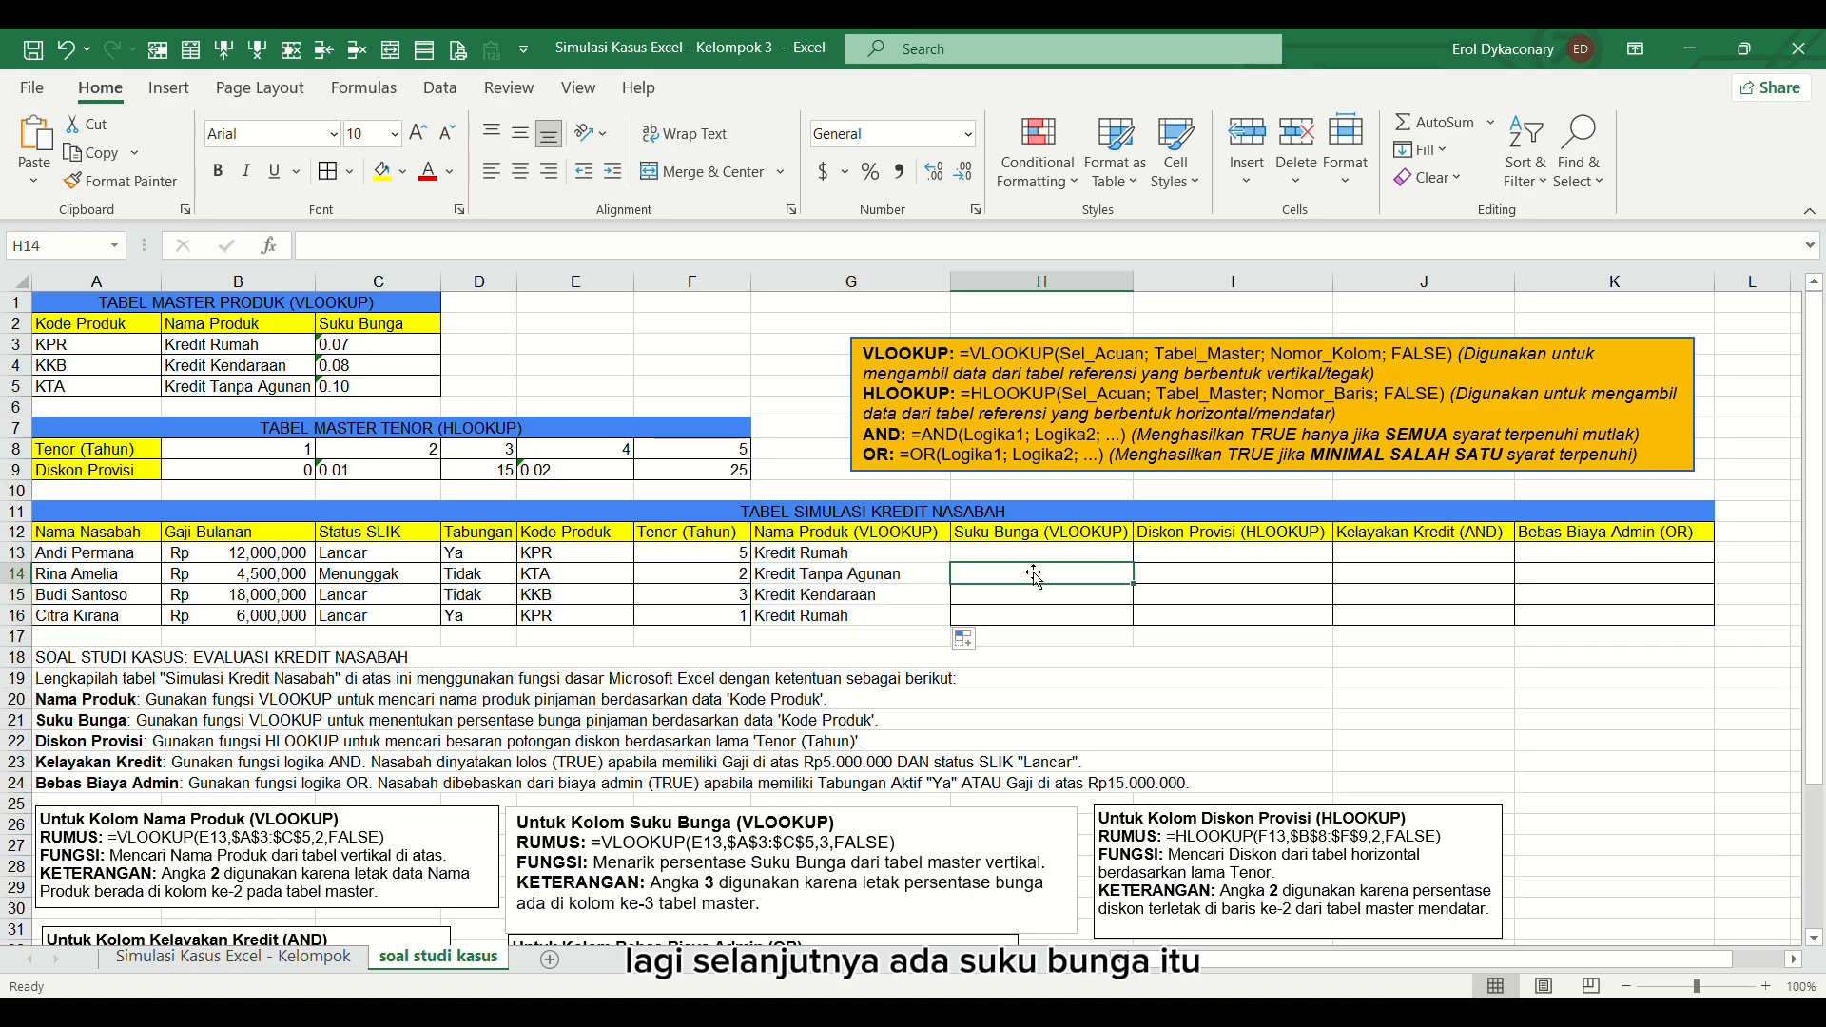
click(1034, 556)
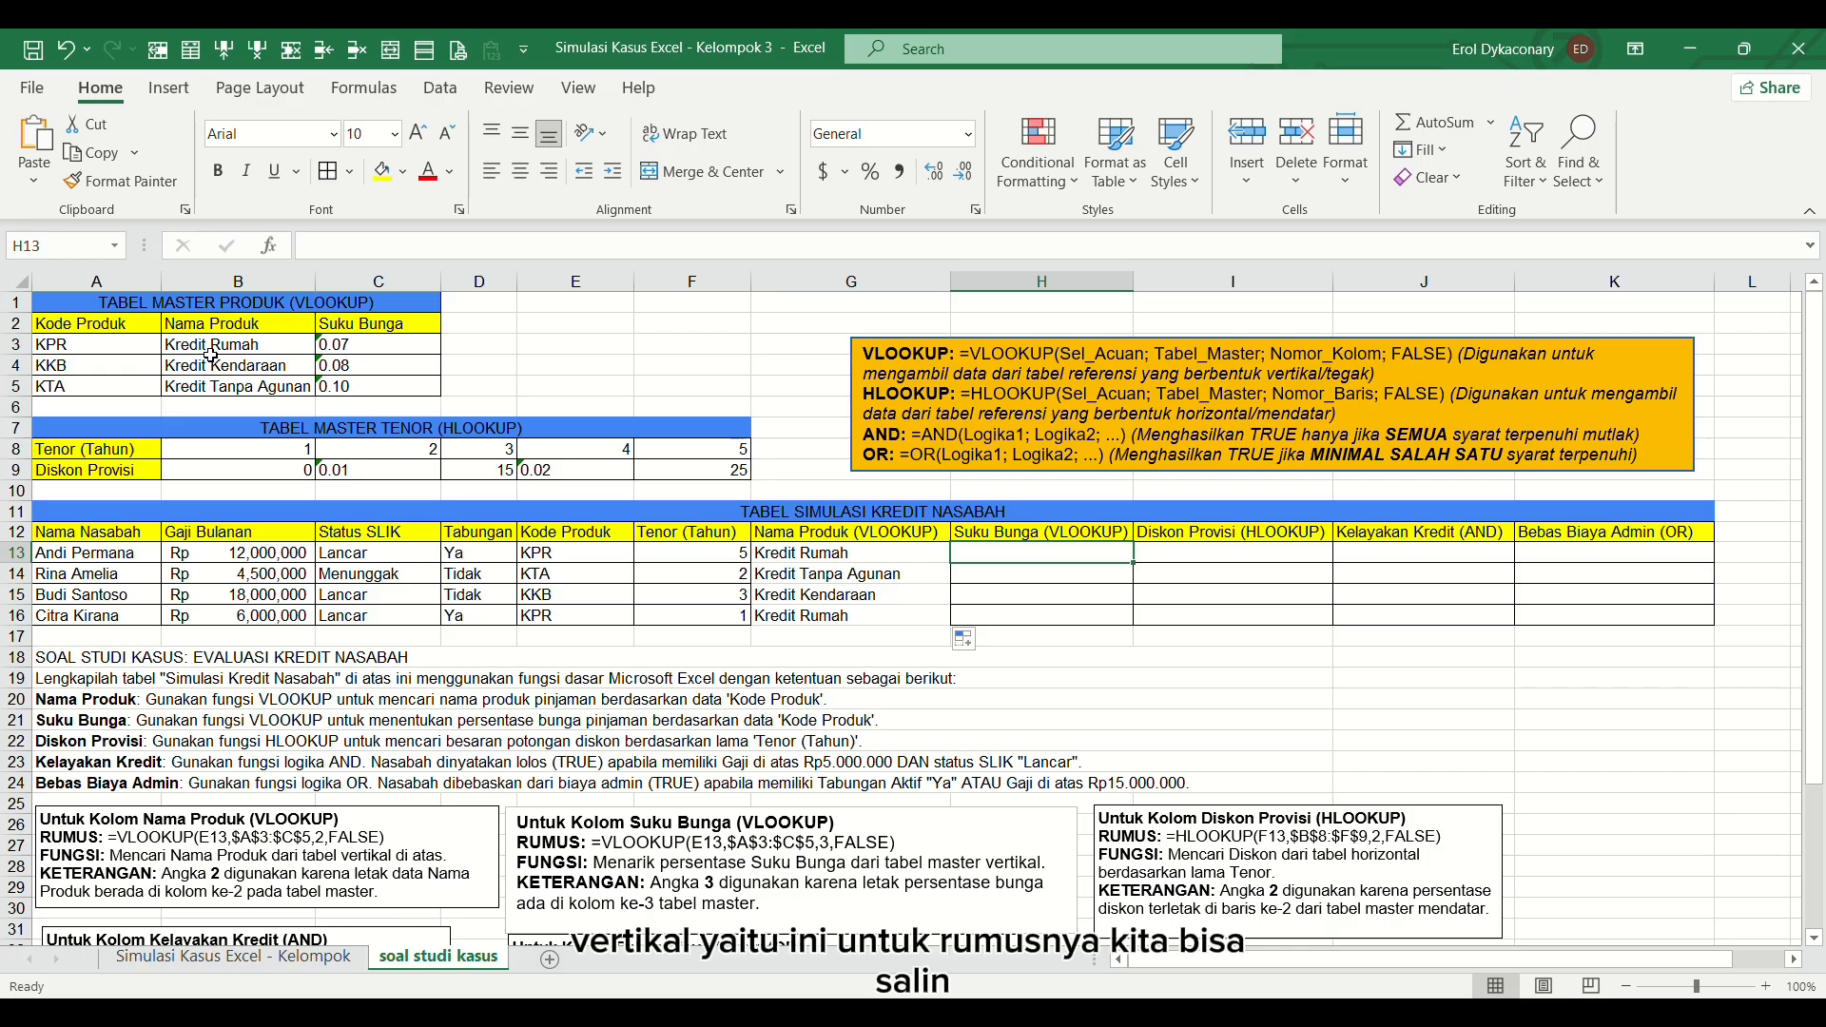
click(603, 827)
drag(592, 844, 908, 847)
key(ctrl+c)
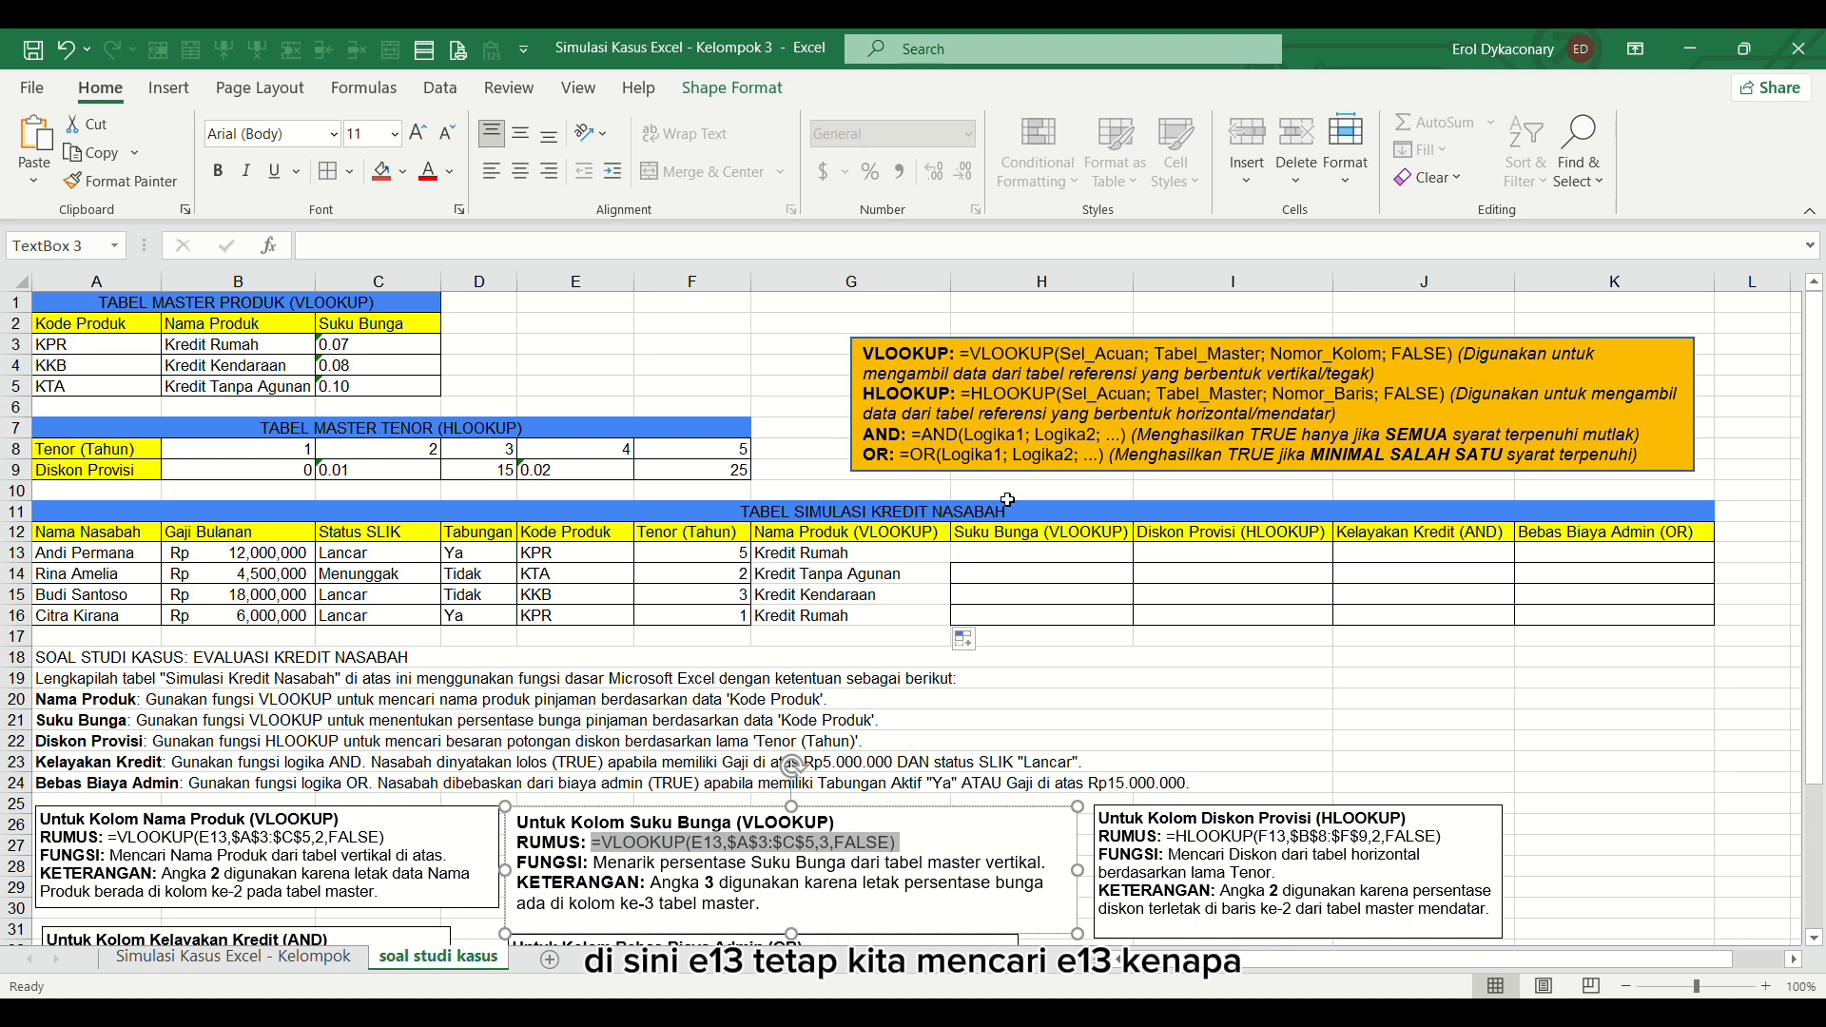
click(1007, 559)
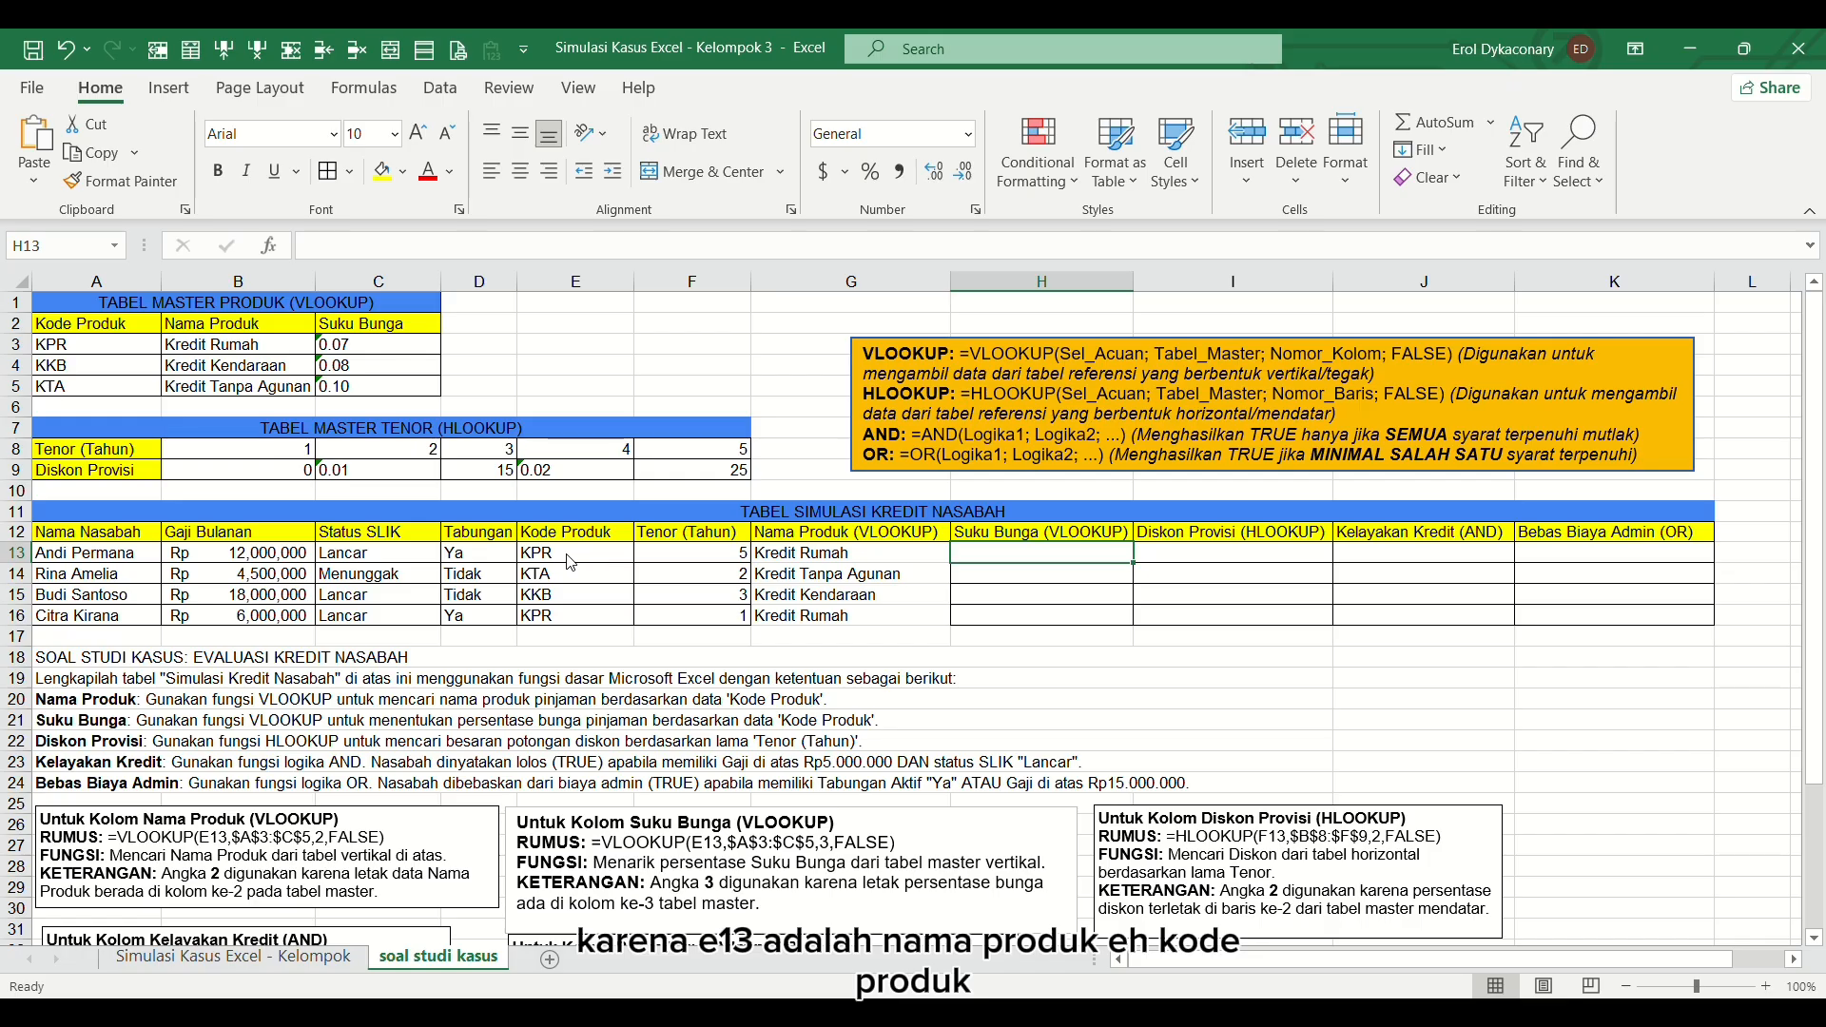
key(ctrl+v)
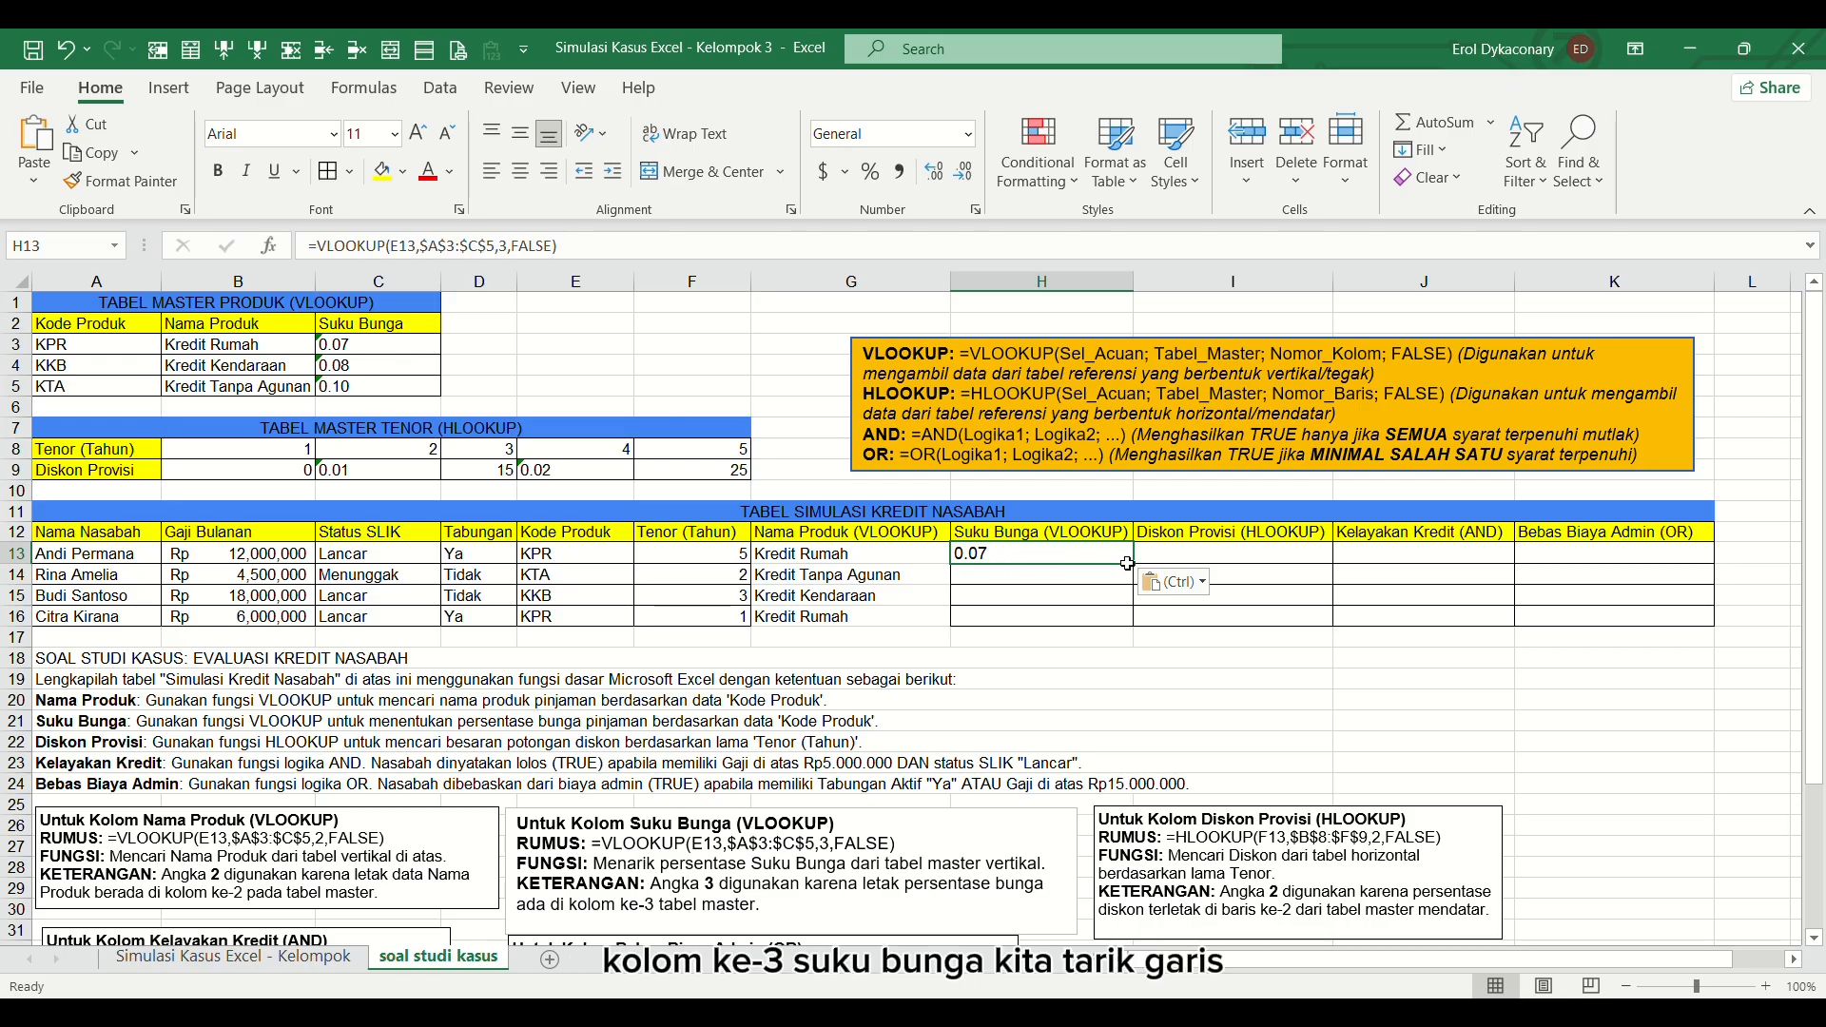
drag(1134, 564, 1137, 629)
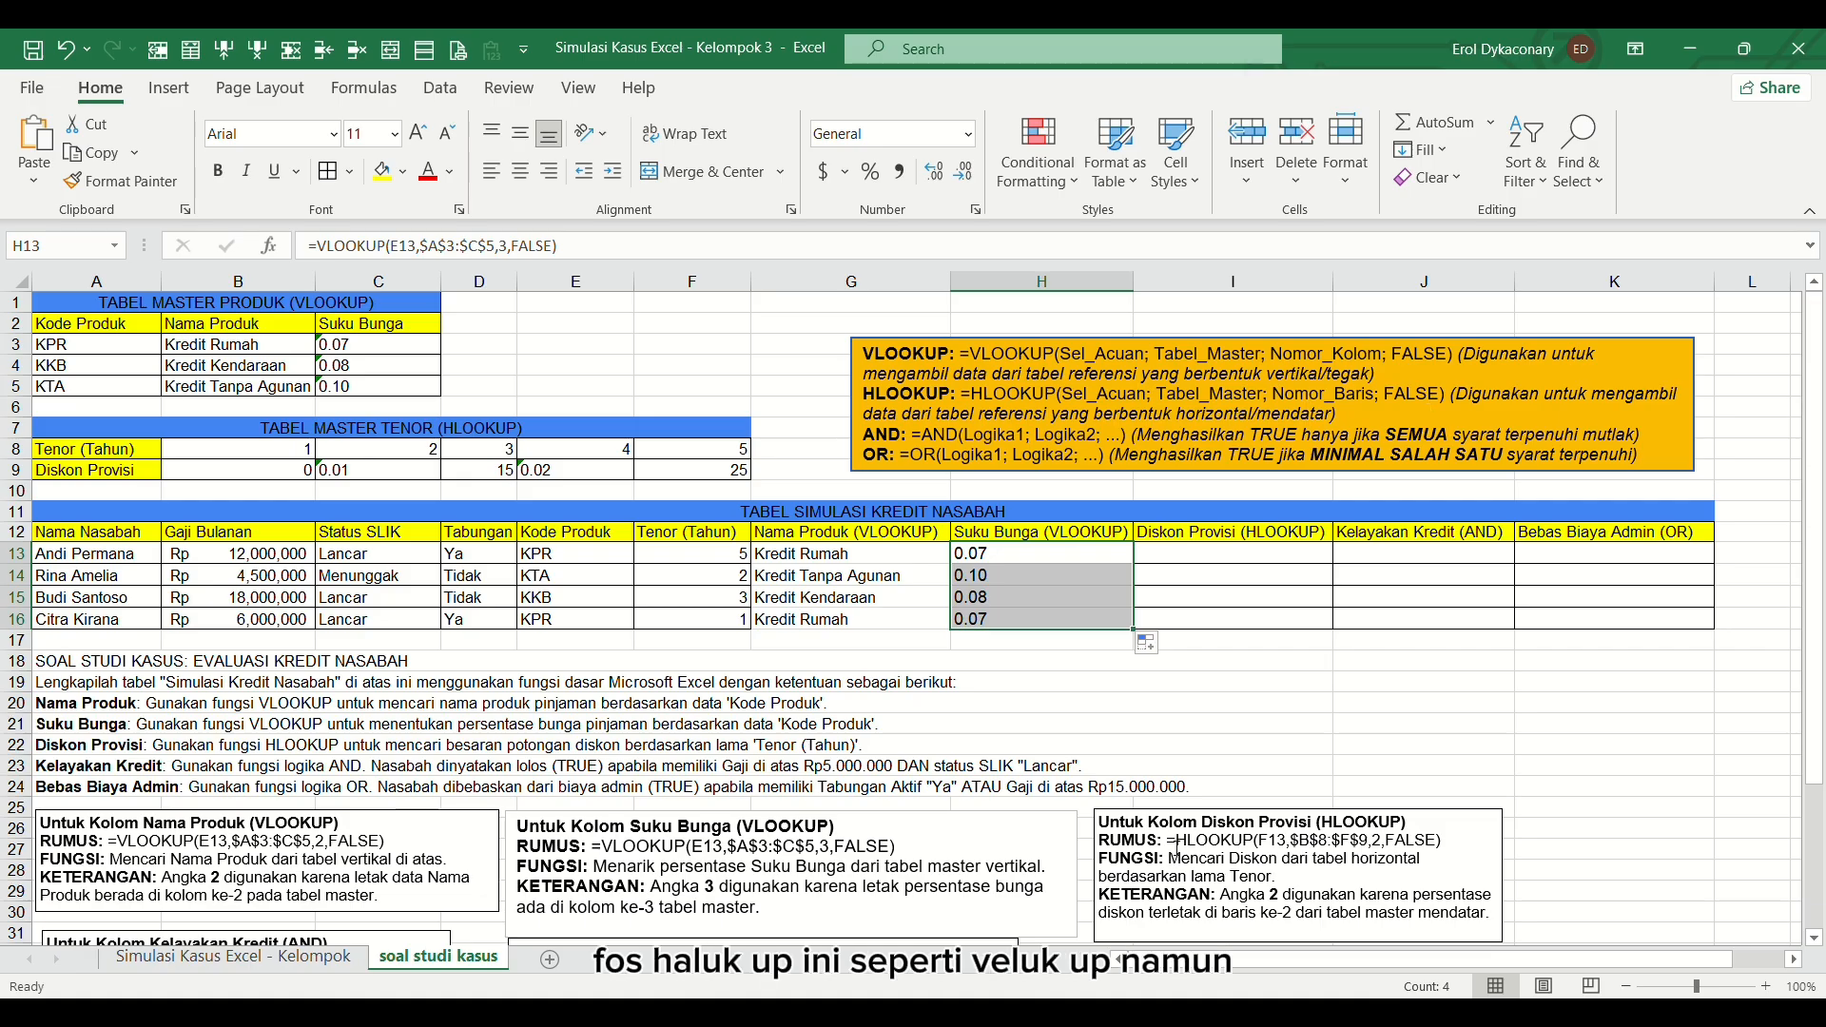
Copy the HLOOKUP formula text from the Diskon Provisi note into cell I13
drag(1159, 845, 1451, 846)
key(ctrl+c)
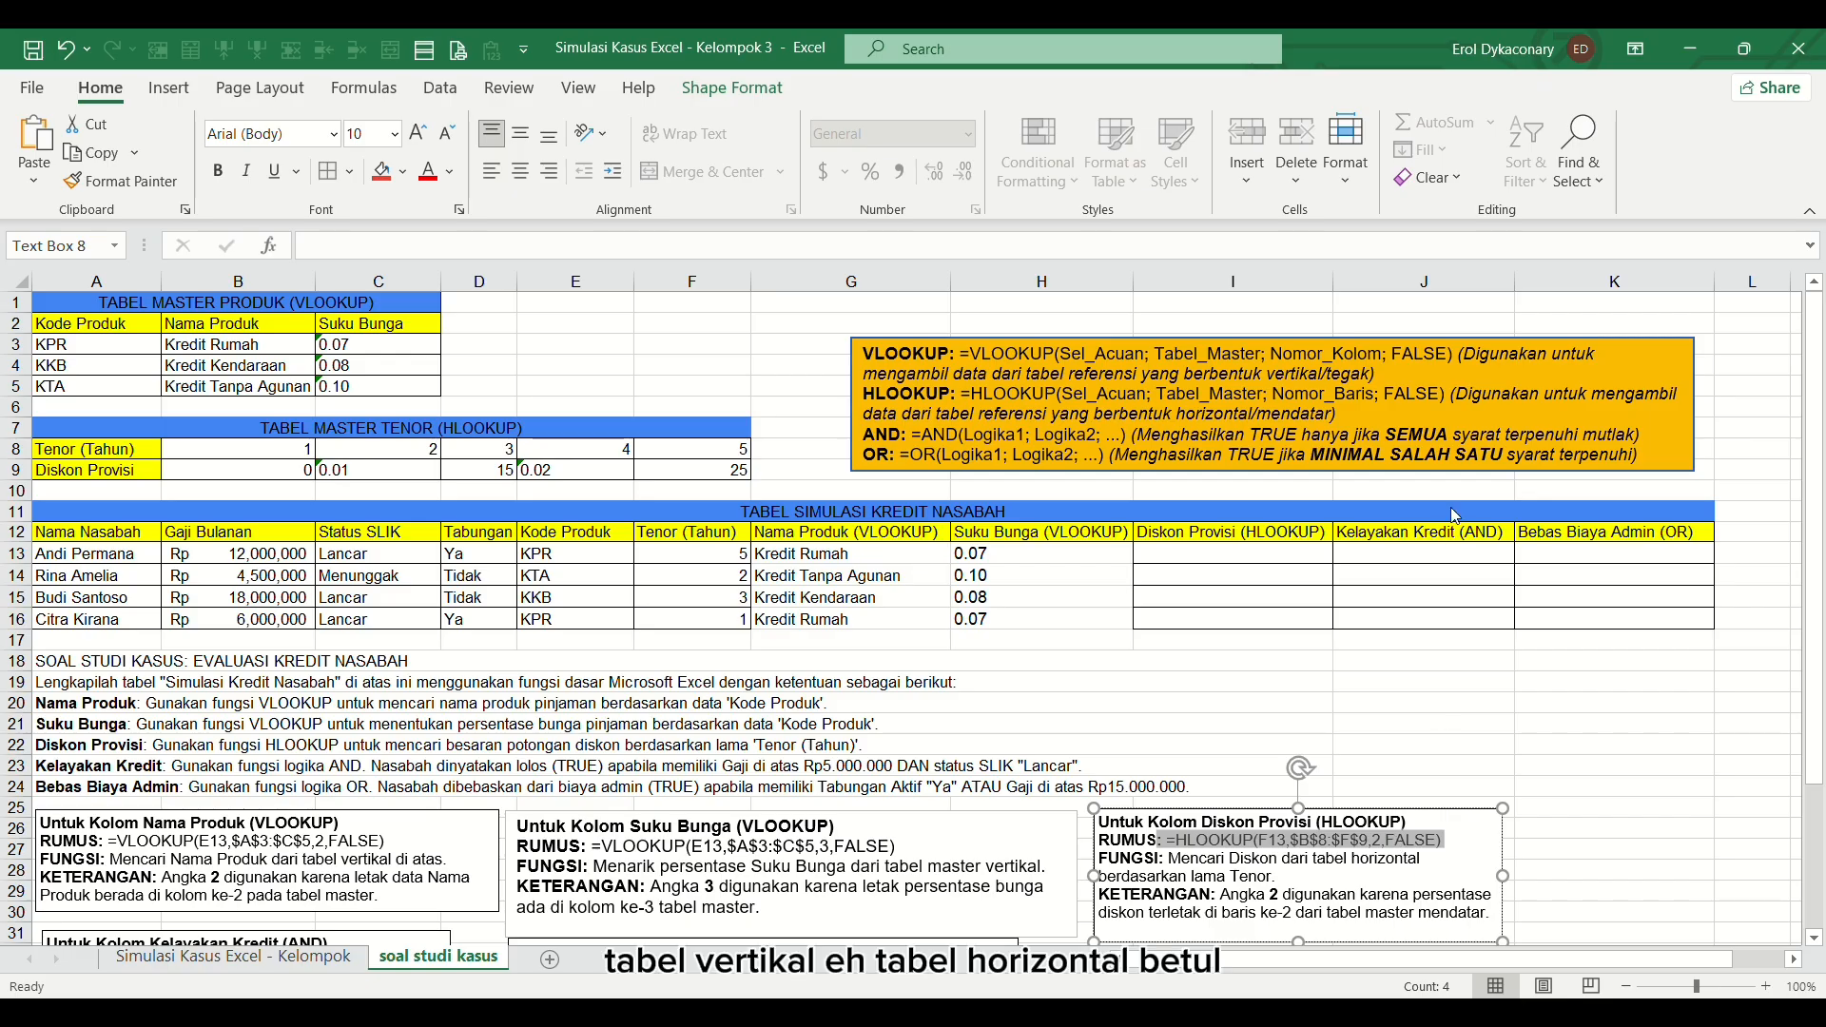
click(1227, 561)
key(ctrl+v)
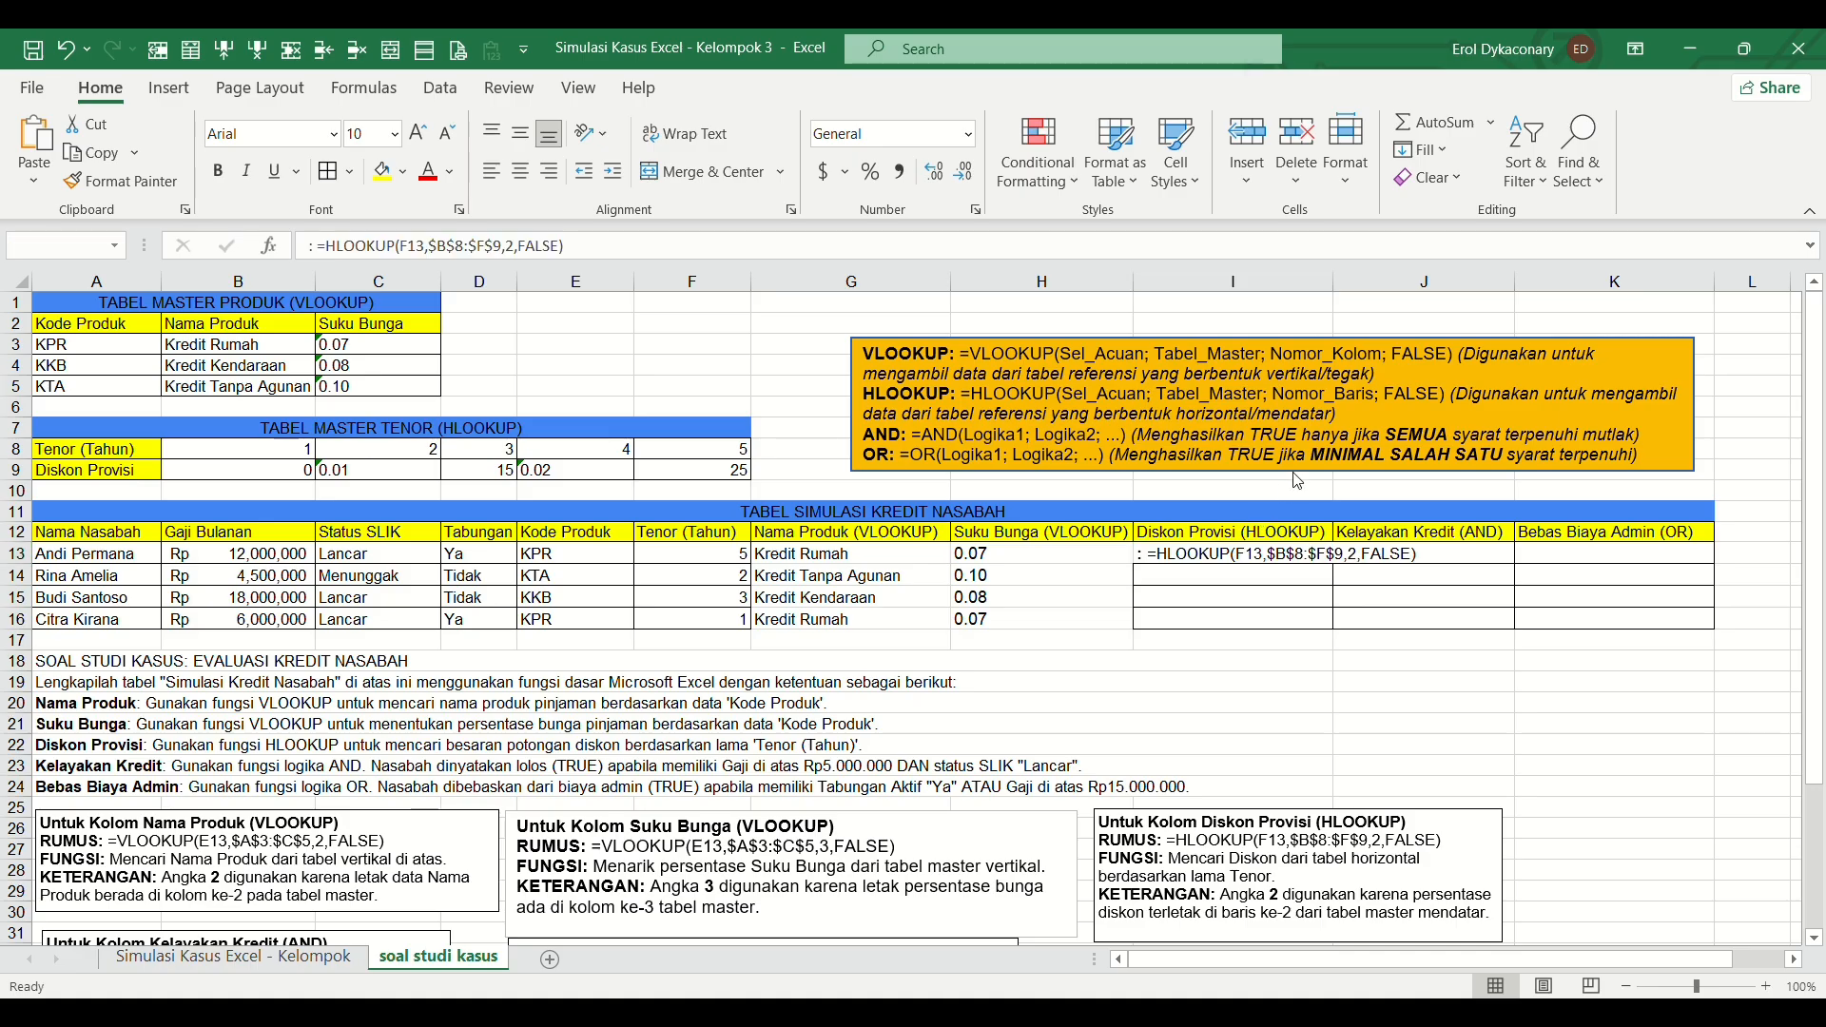
Remove the leading colon and space so I13 holds =HLOOKUP(F13,$B$8:$F$9,2,FALSE), and fill the formula down to I16
click(318, 245)
key(BackSpace)
key(BackSpace)
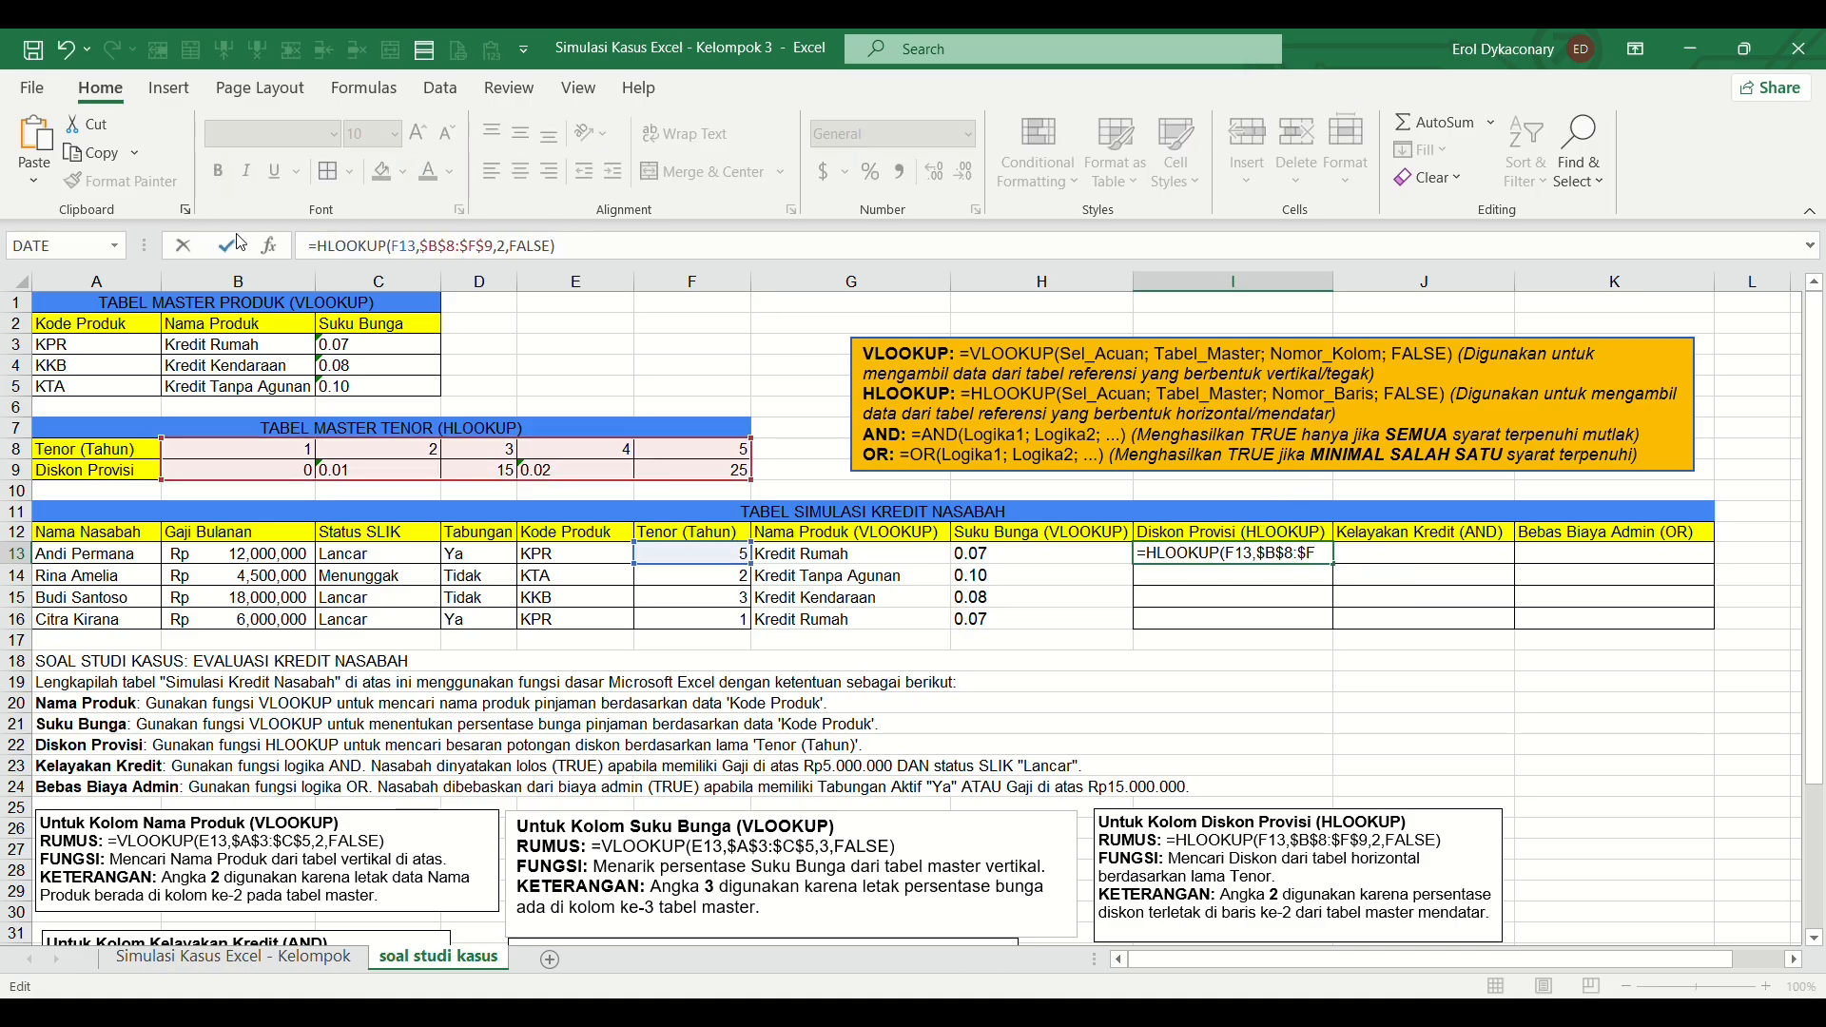
click(224, 246)
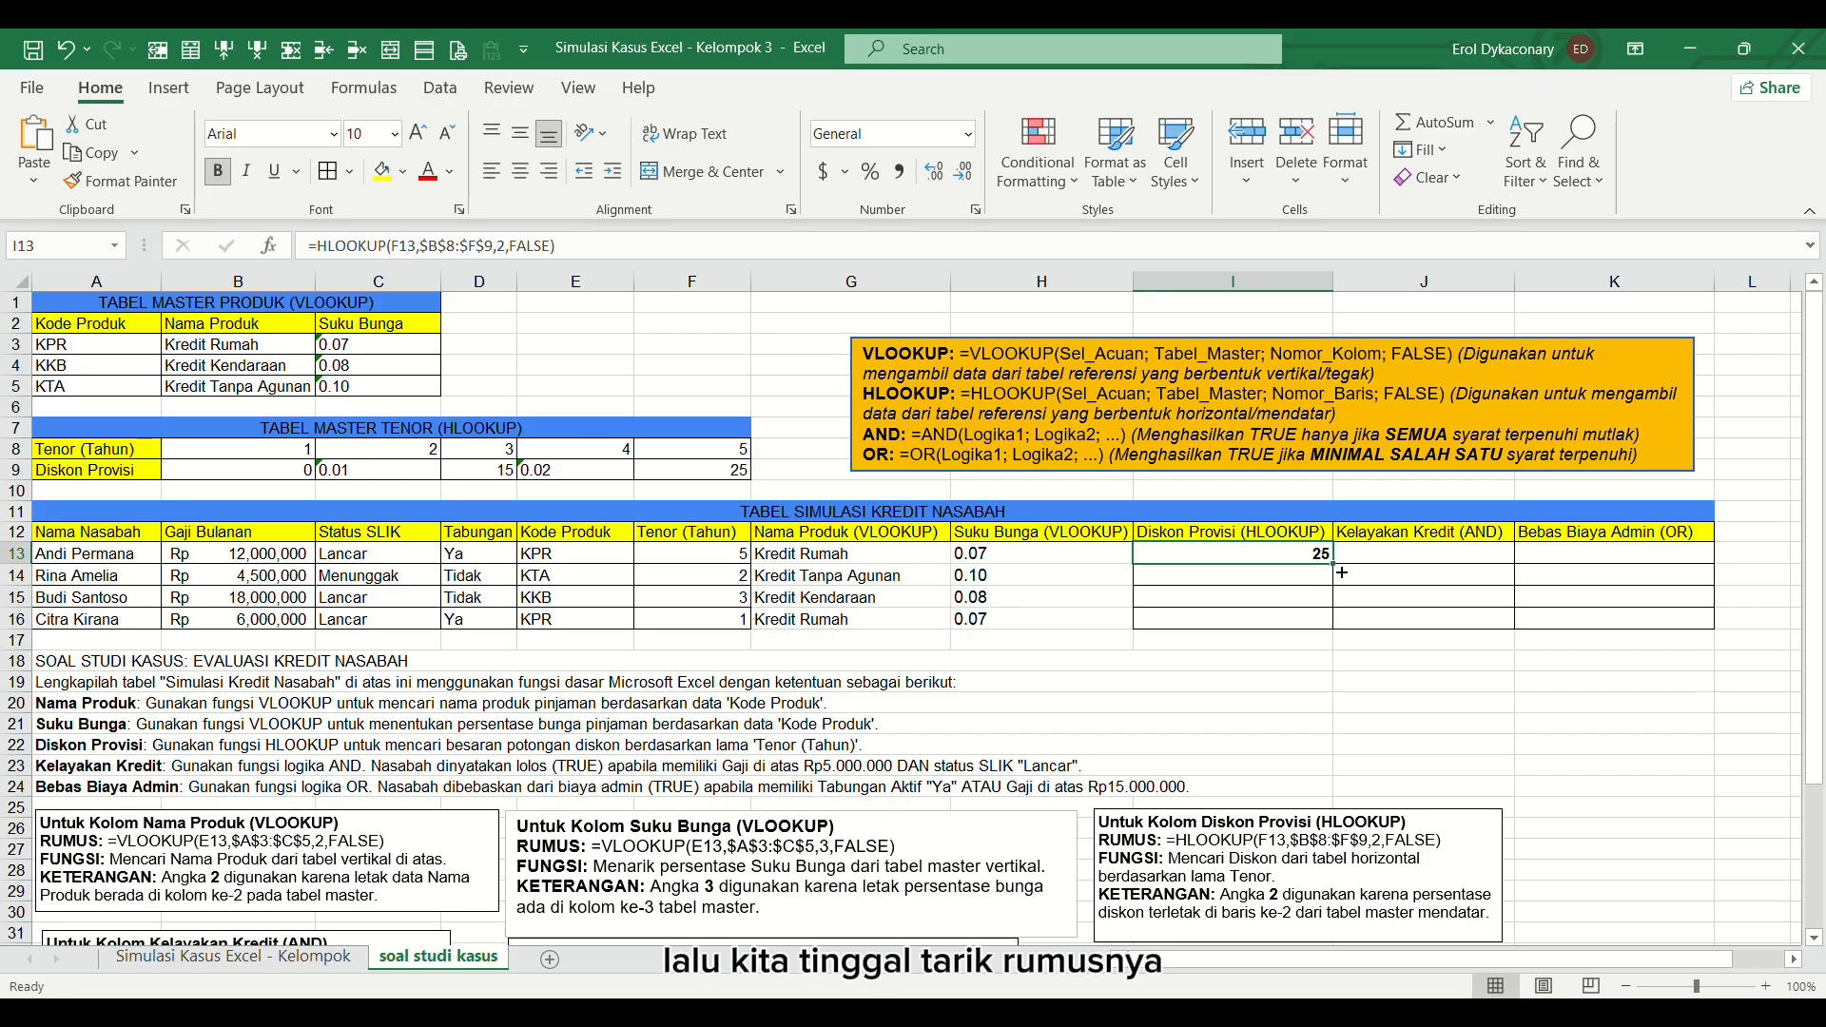
drag(1342, 573, 1341, 632)
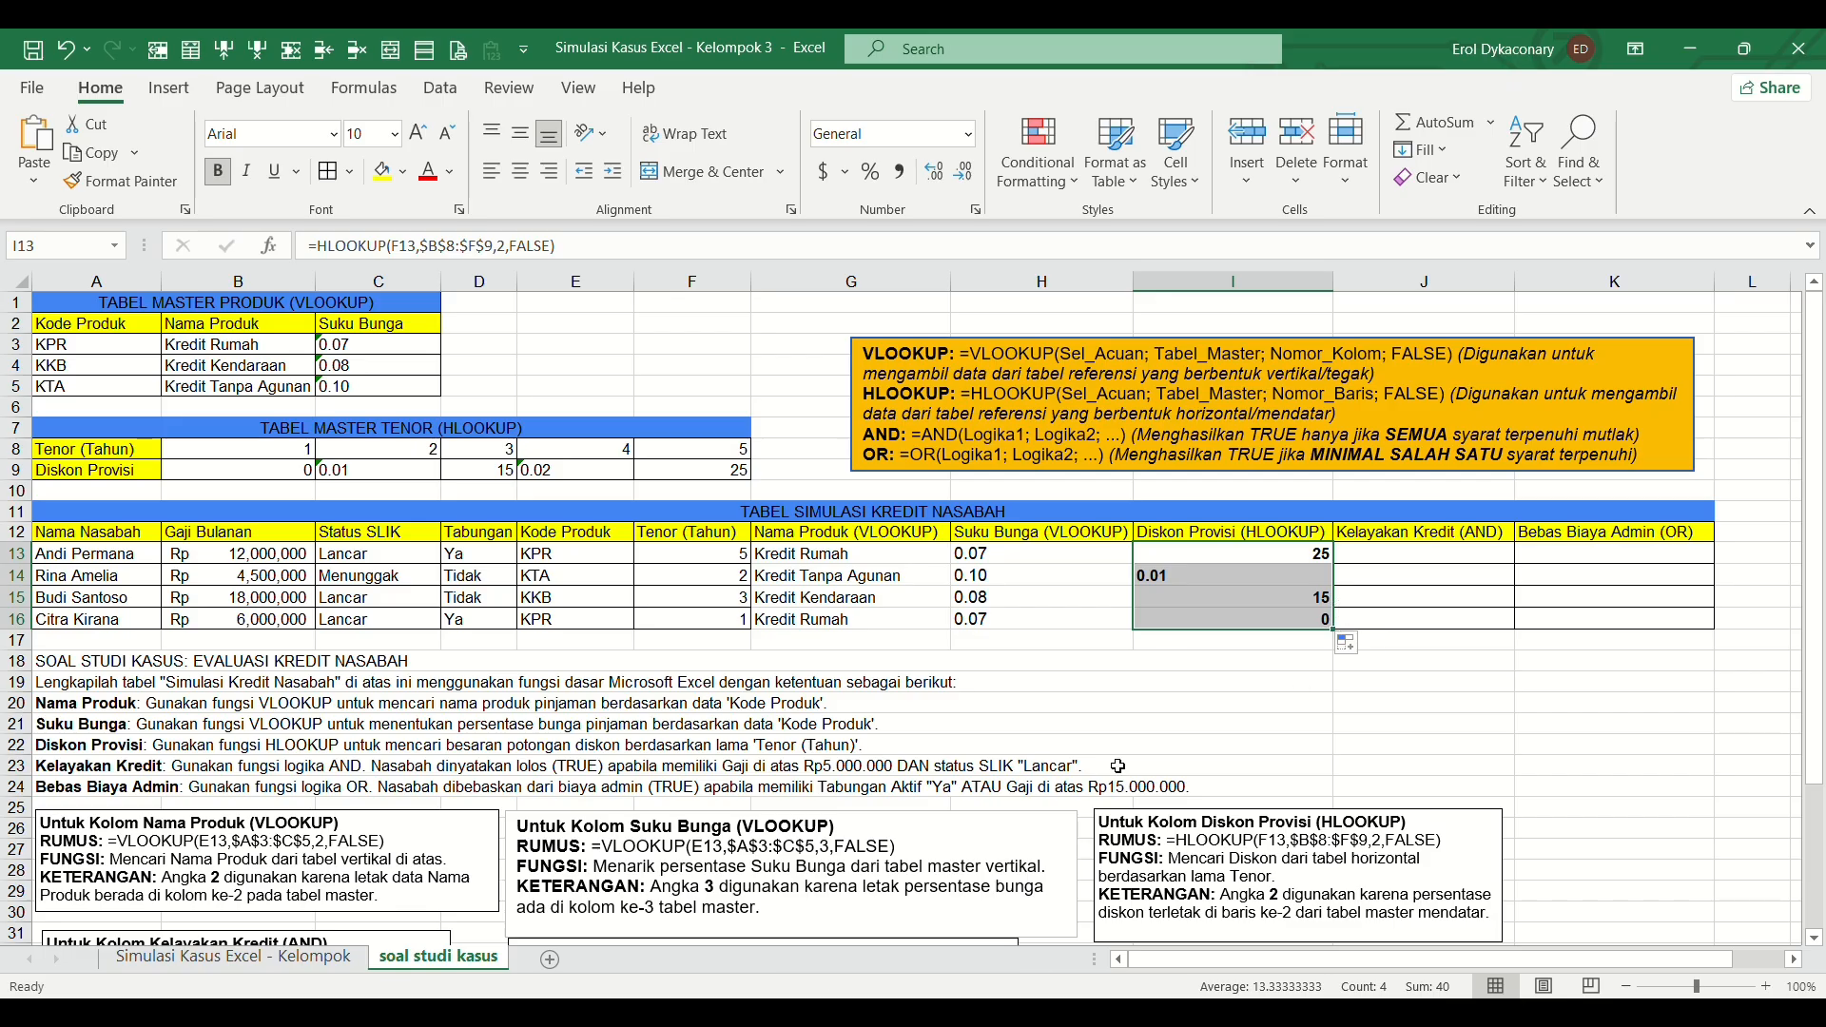
Copy the formula =AND(B13>5000000,C13="Lancar") from the Kelayakan Kredit note into J13 and fill it down to J16
scroll(1119, 766, down, 2)
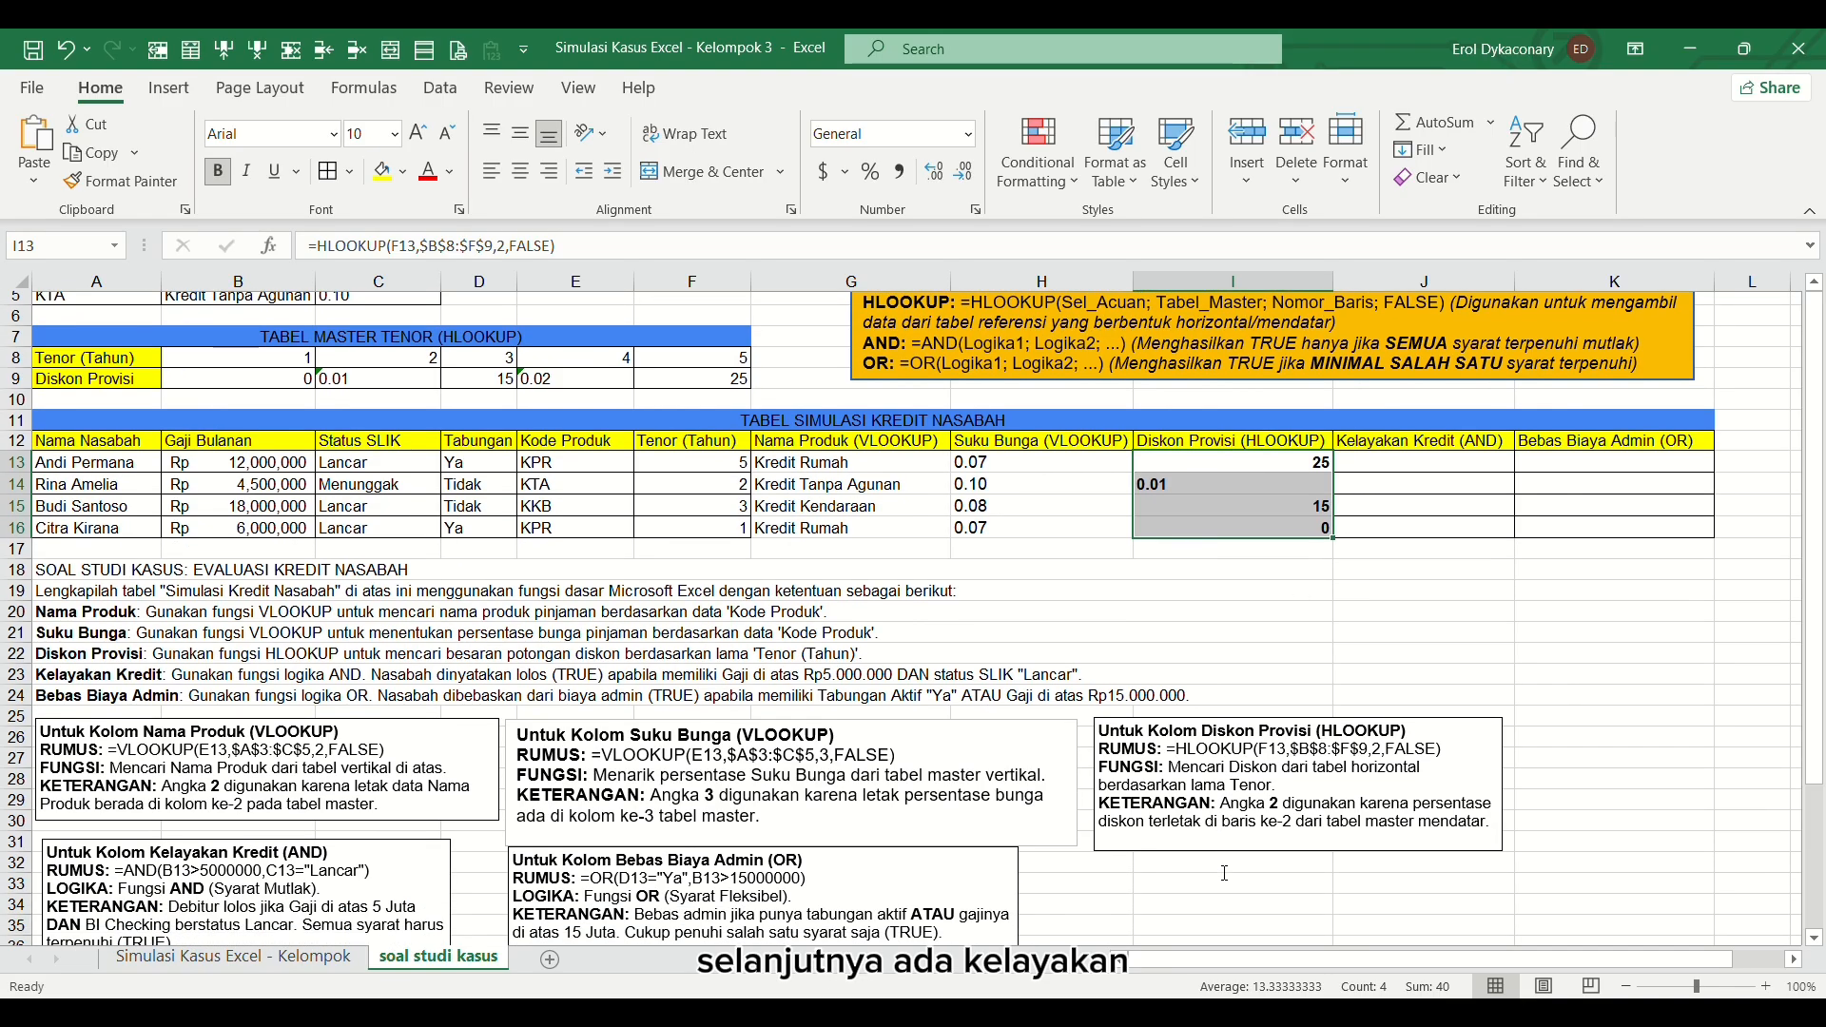
scroll(1225, 874, down, 1)
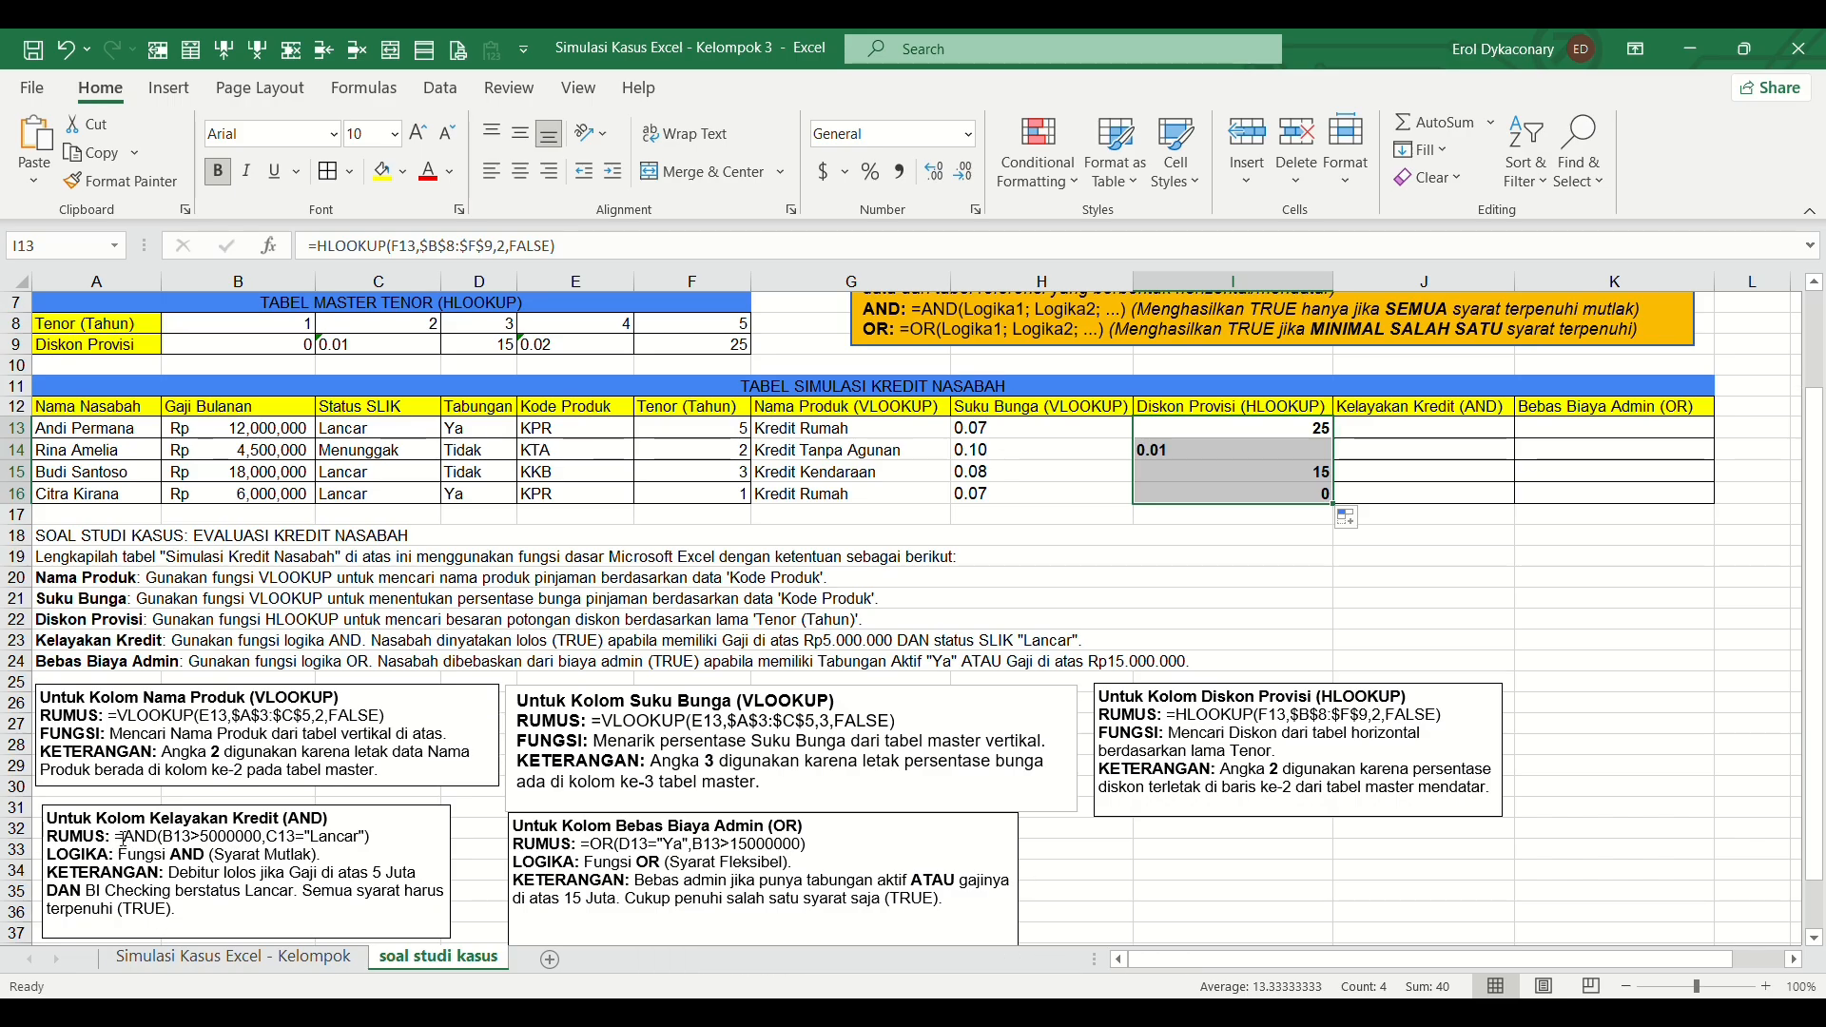
drag(116, 837, 371, 839)
key(ctrl+c)
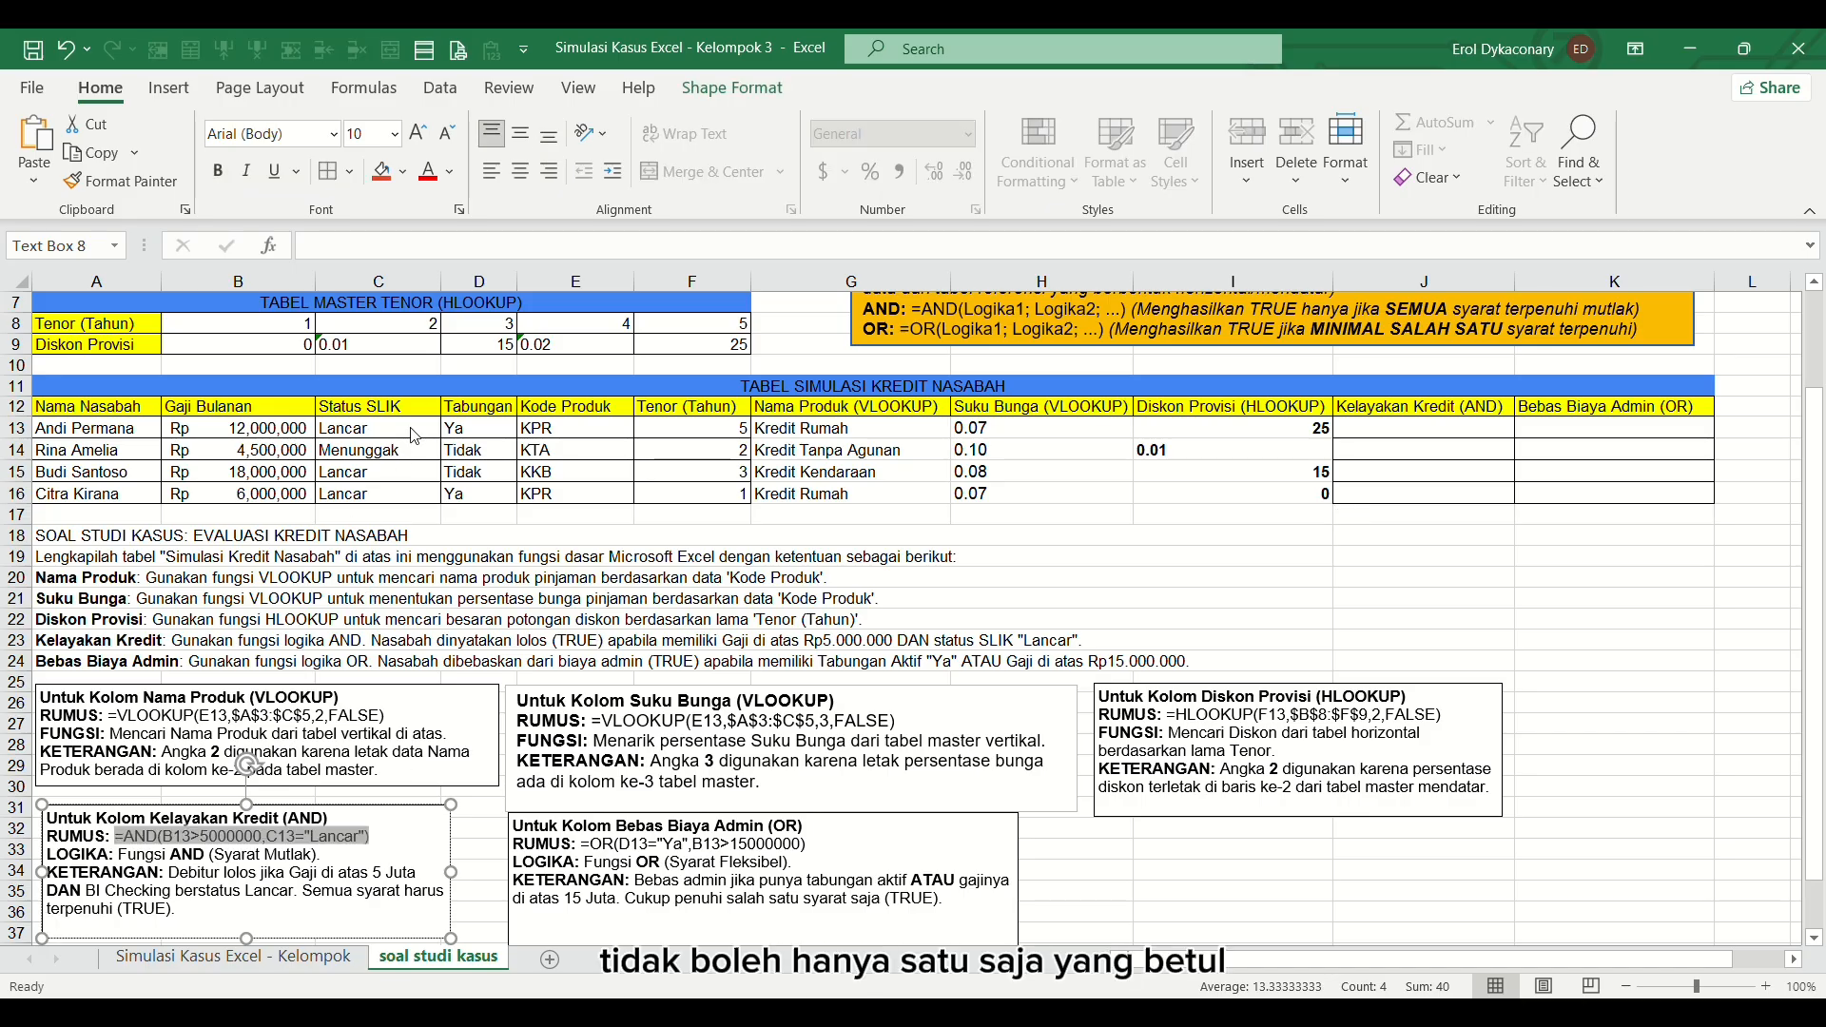
click(1367, 431)
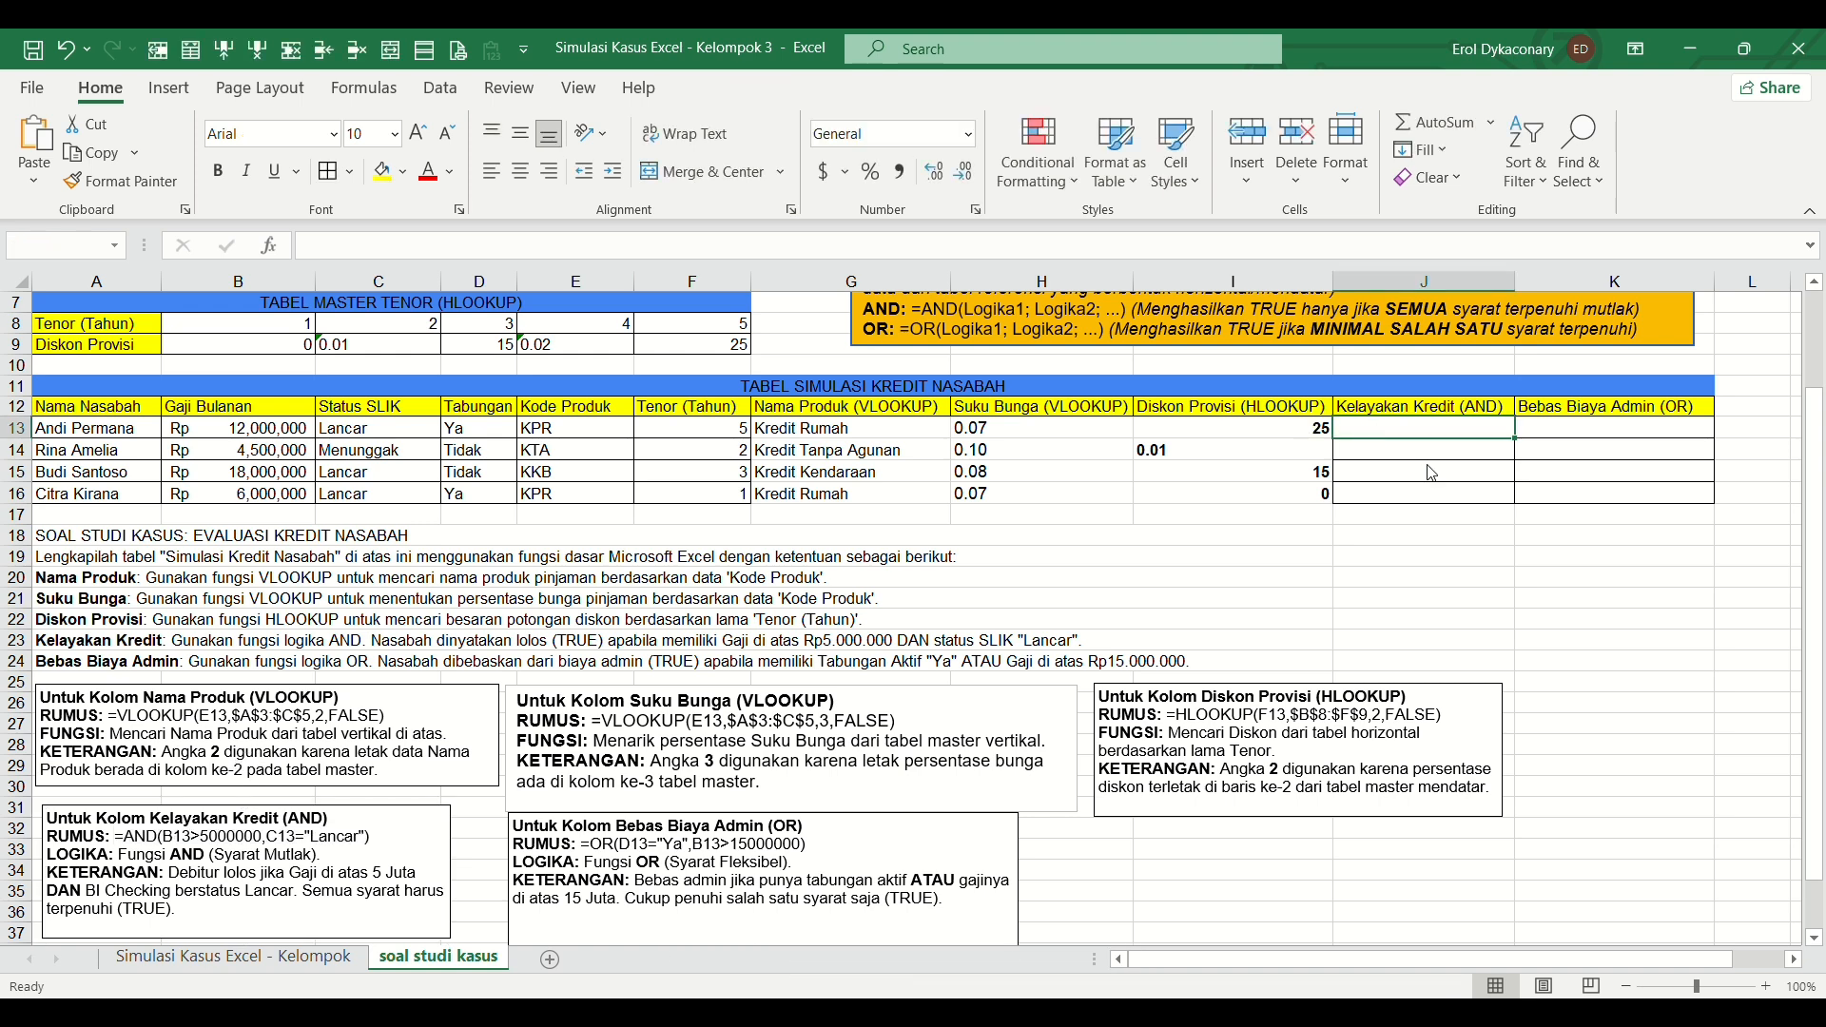
key(ctrl+v)
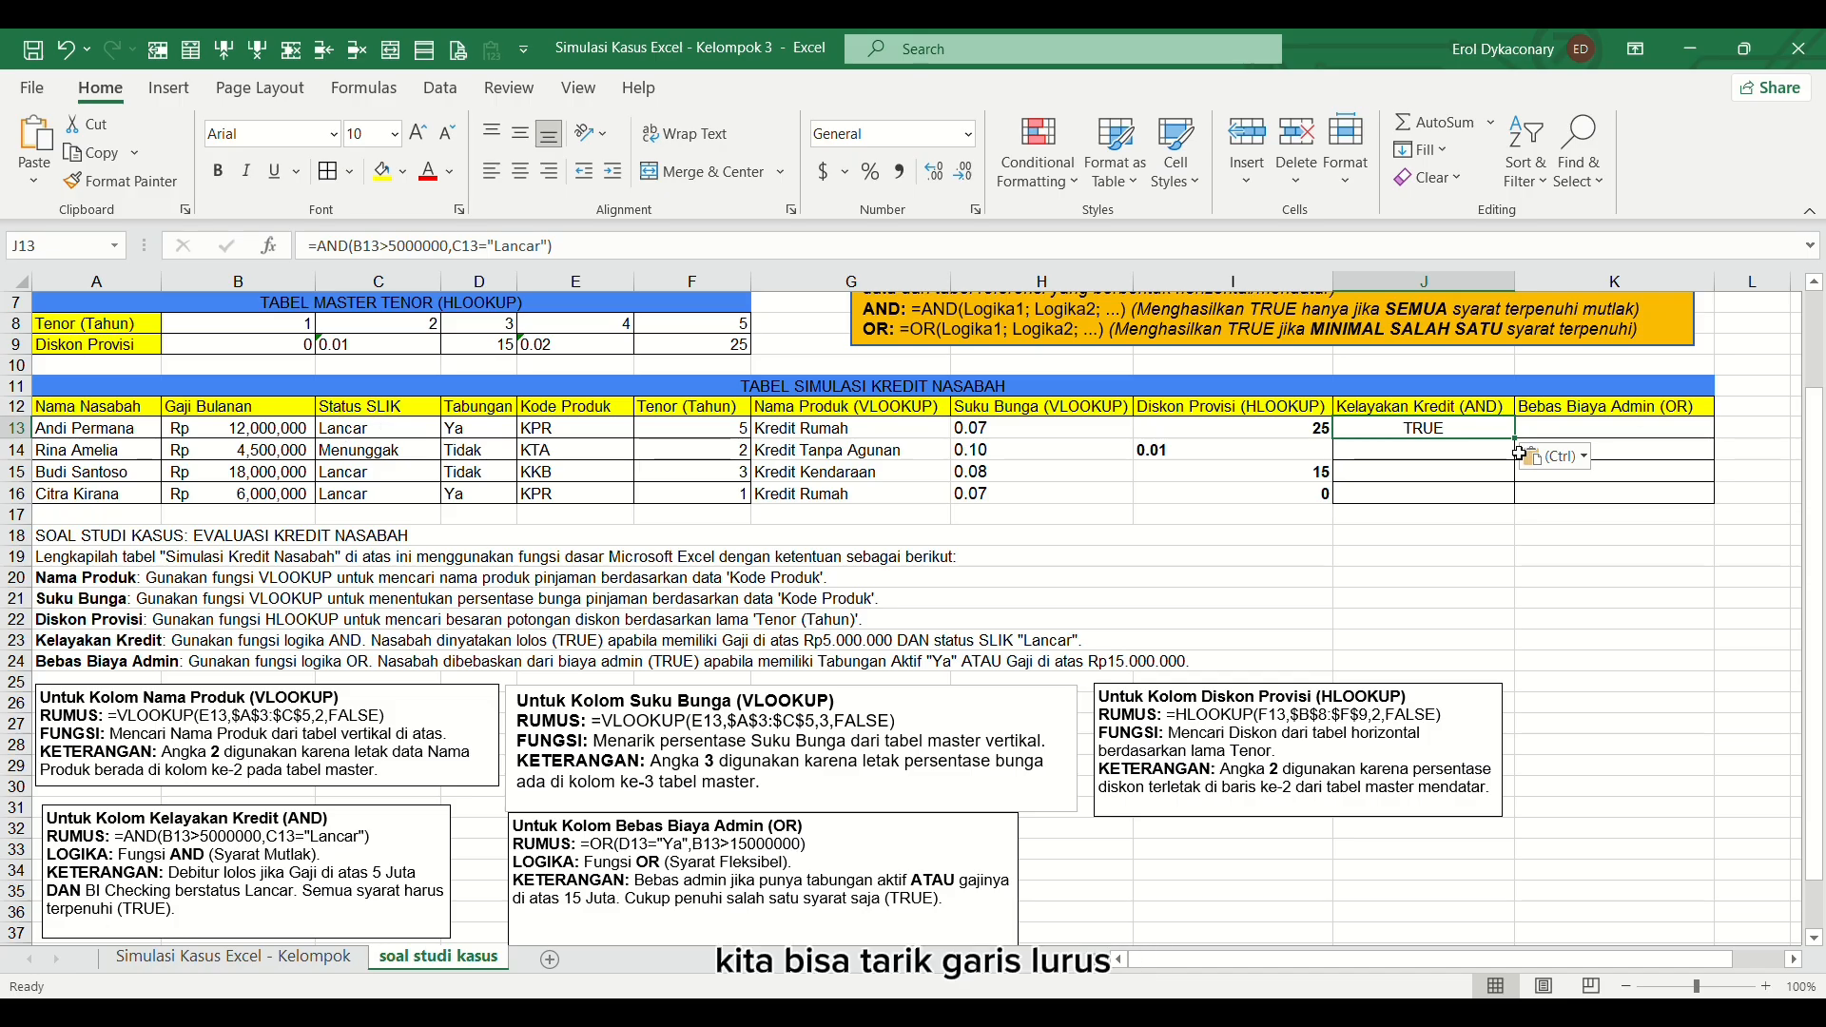
drag(1522, 448, 1512, 513)
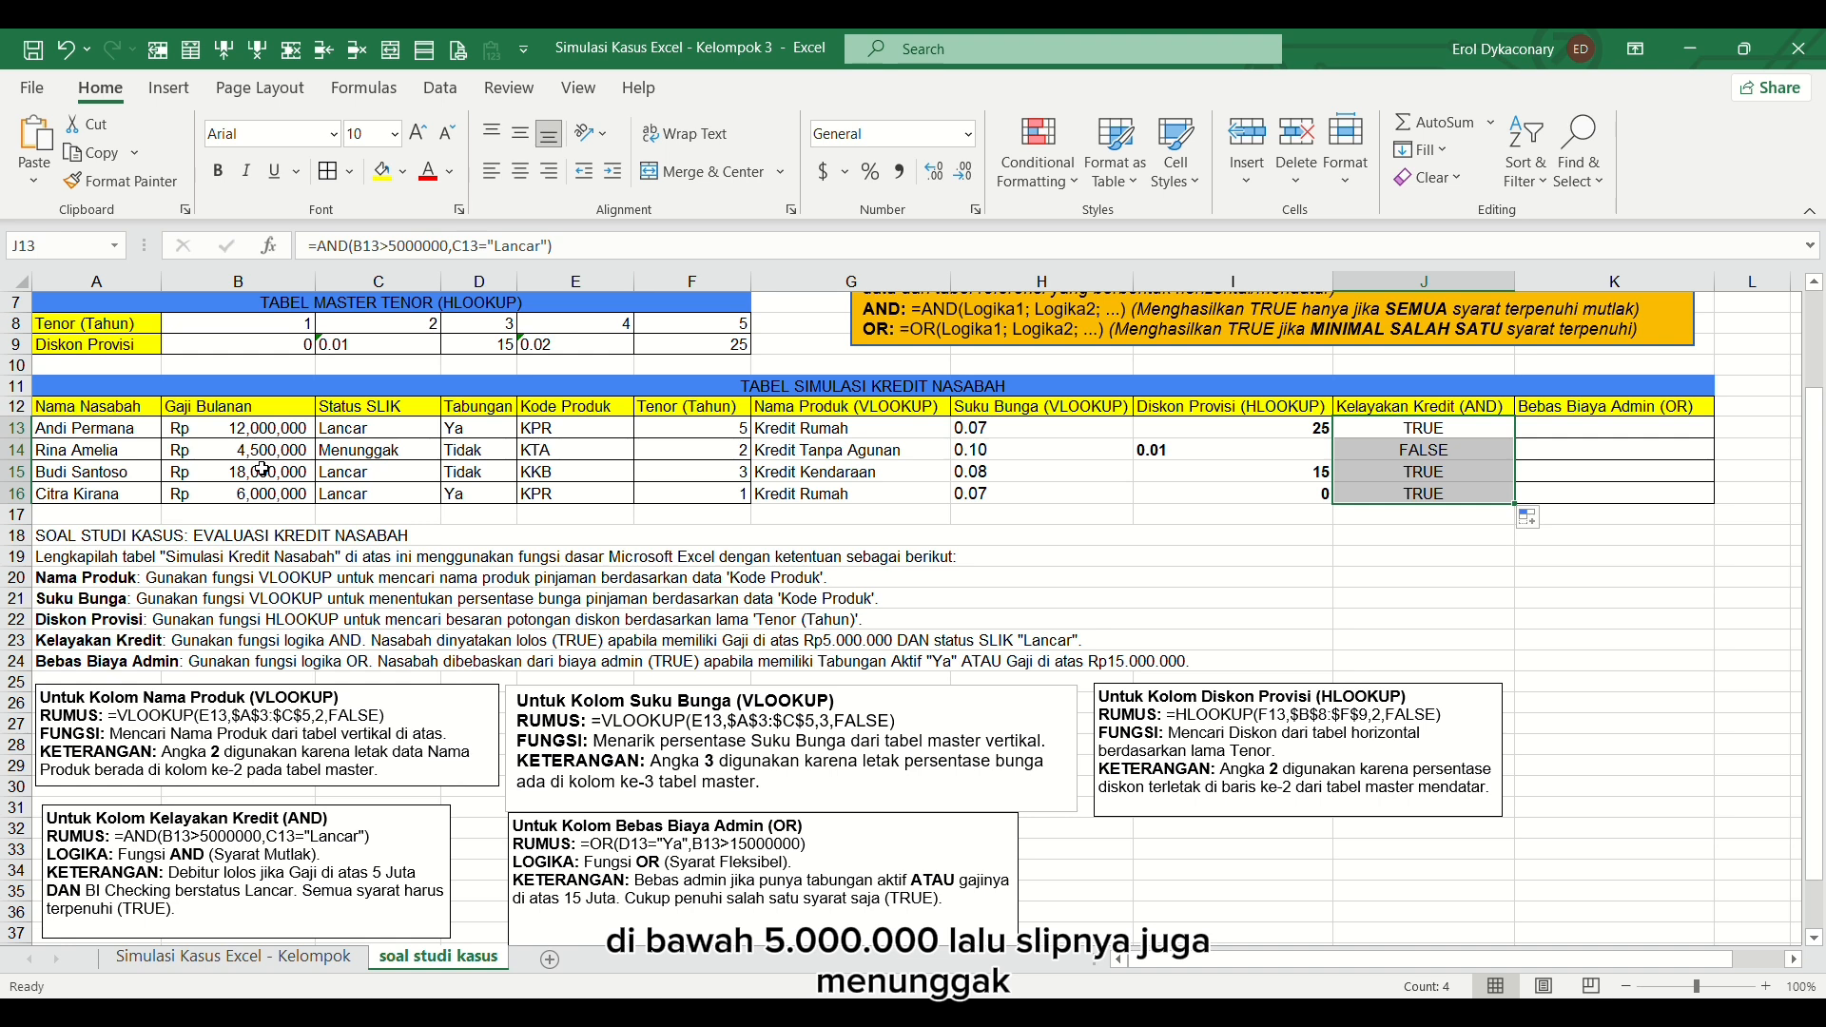
Copy the formula =OR(D13="Ya",B13>15000000) from the Bebas Biaya Admin note into K13 and fill it down to K16
click(1638, 438)
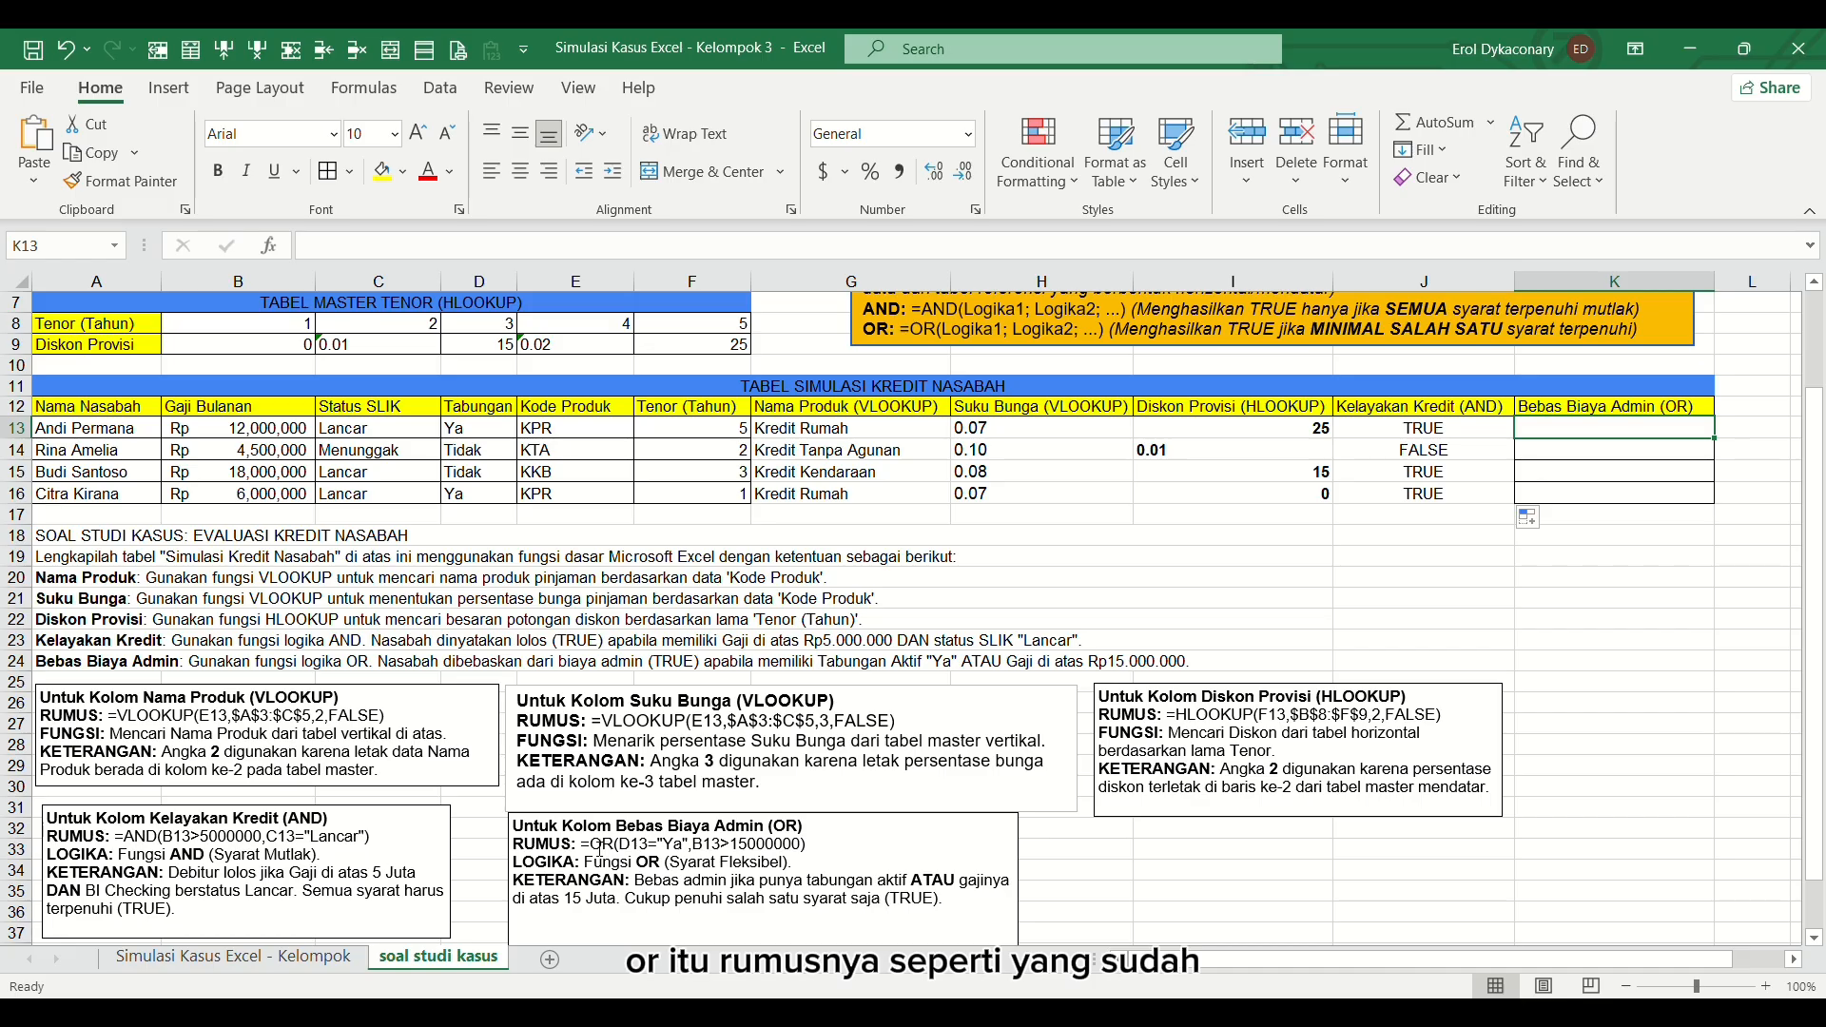
drag(582, 845, 852, 846)
key(ctrl+c)
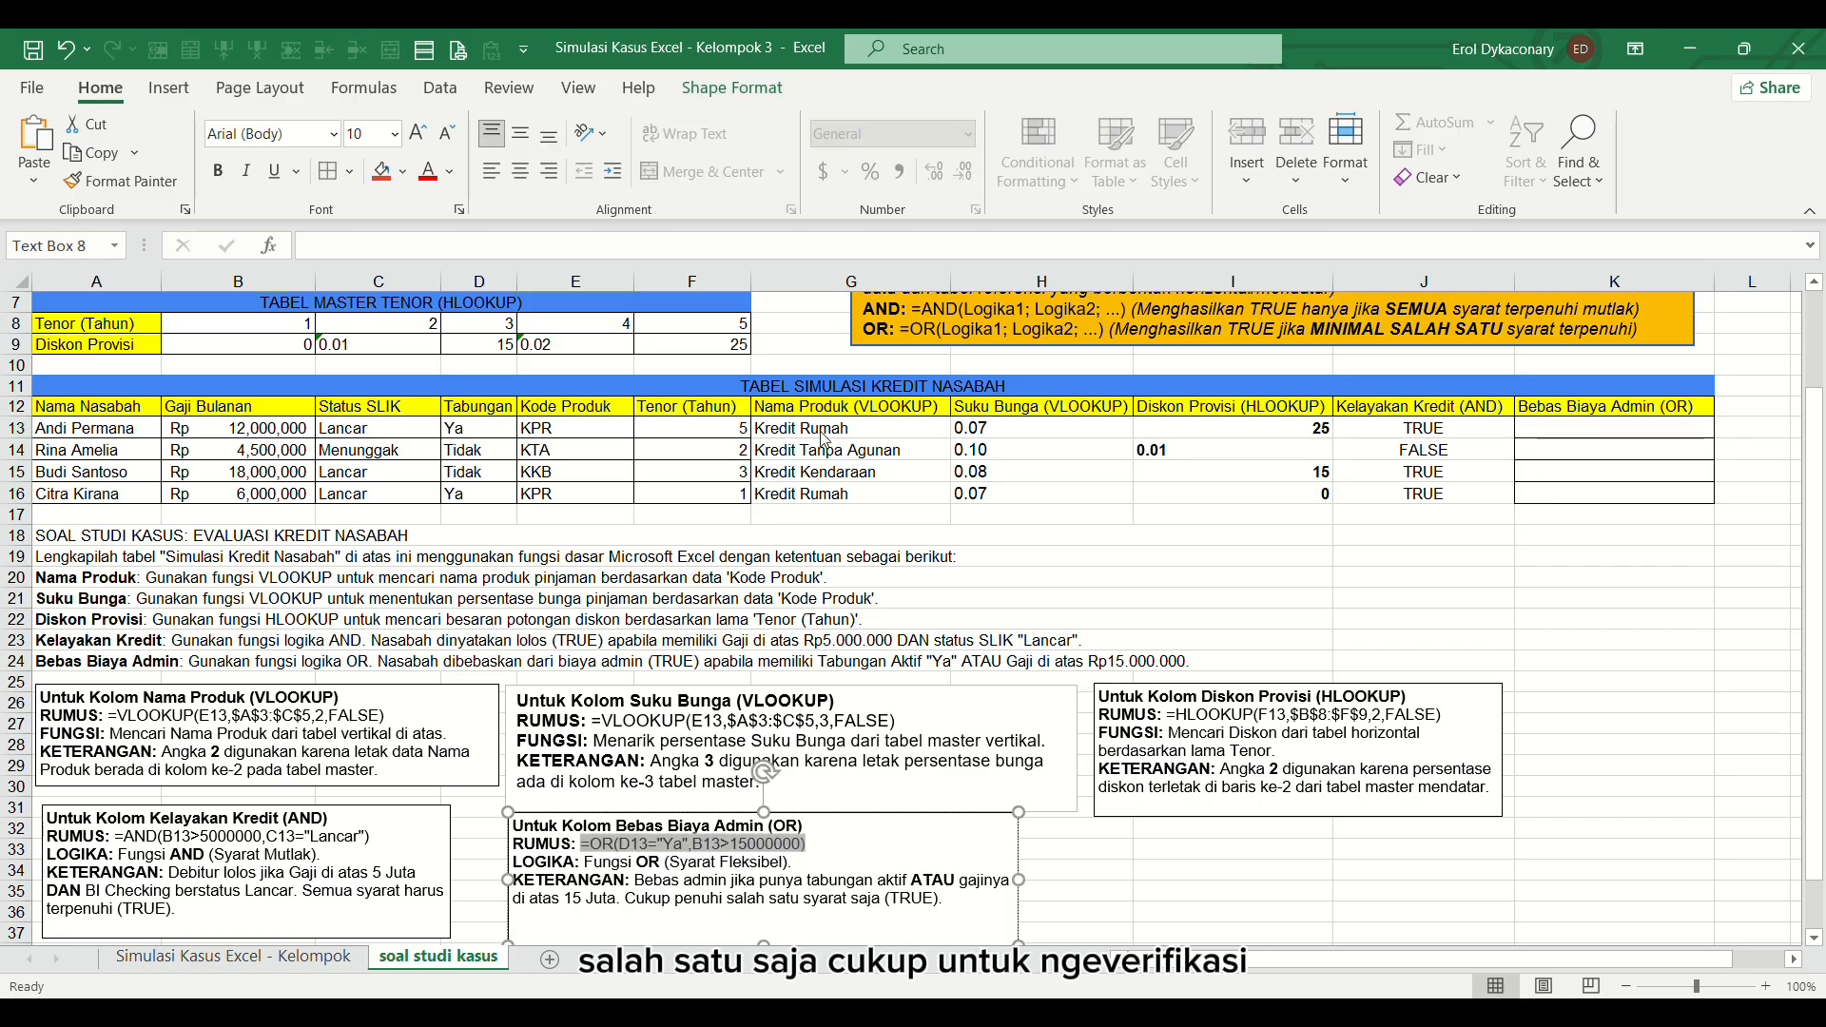
click(1576, 435)
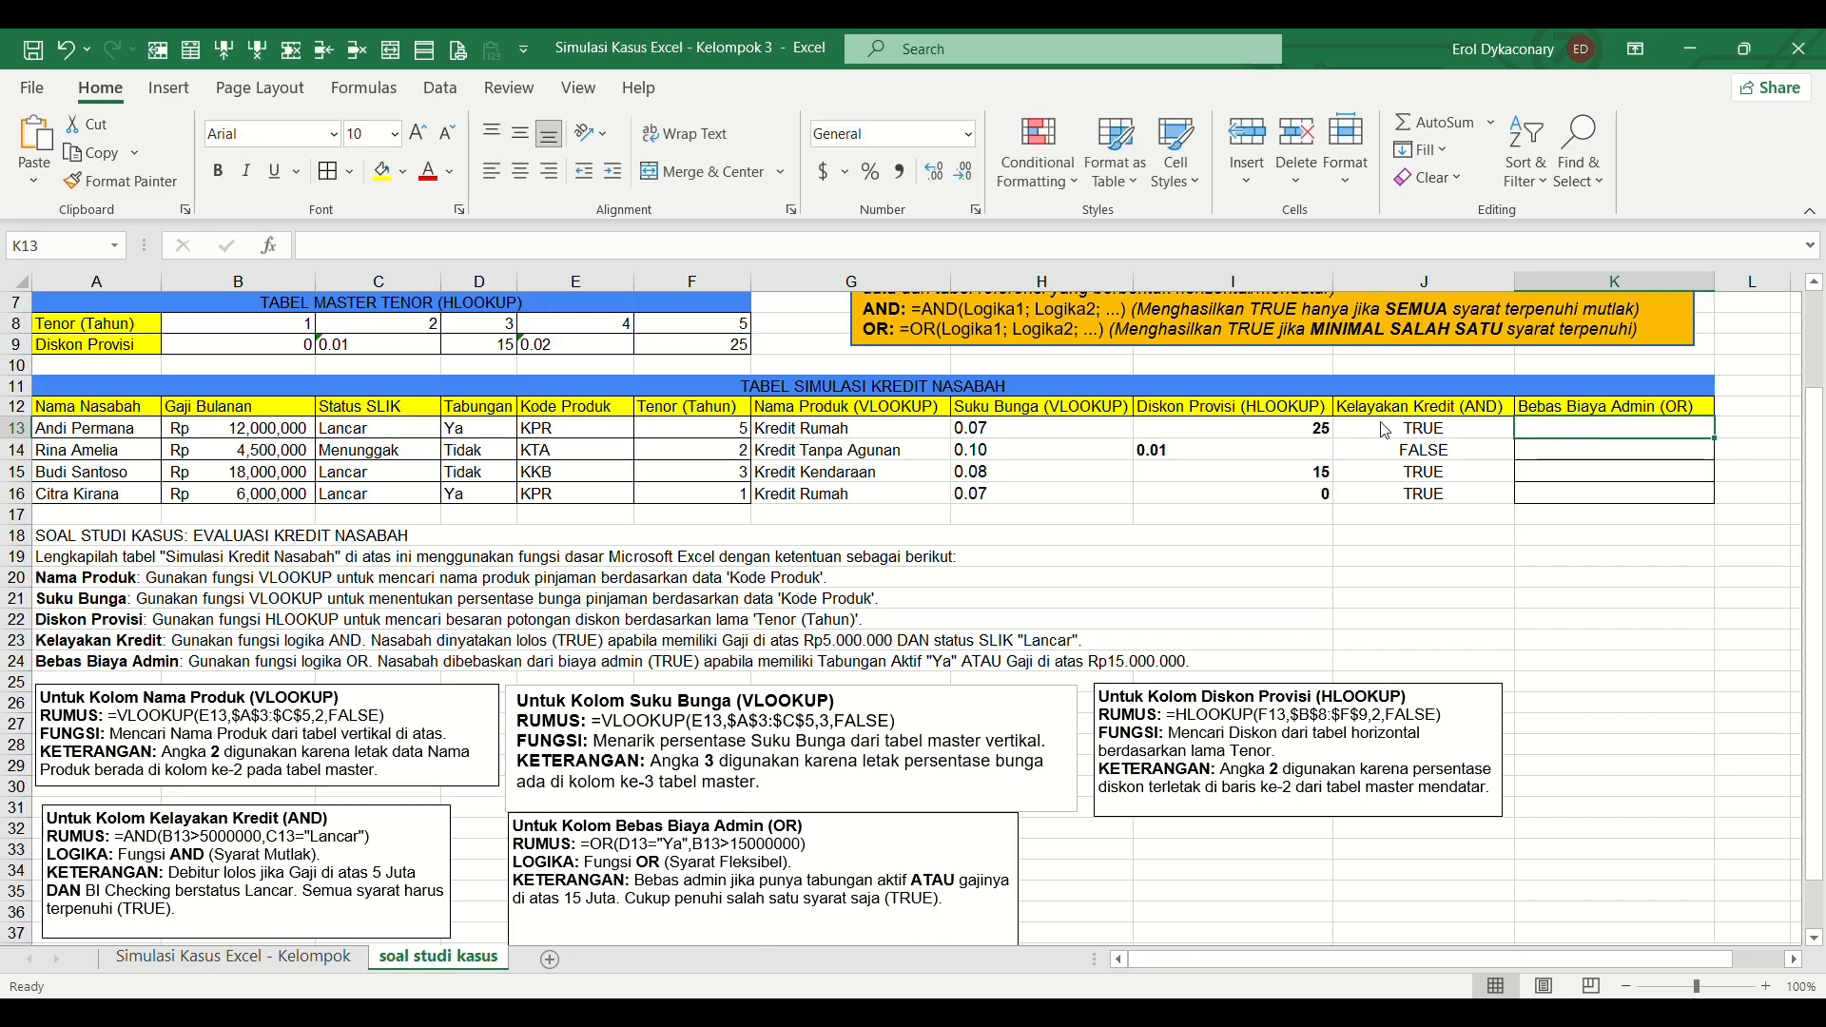
key(ctrl+v)
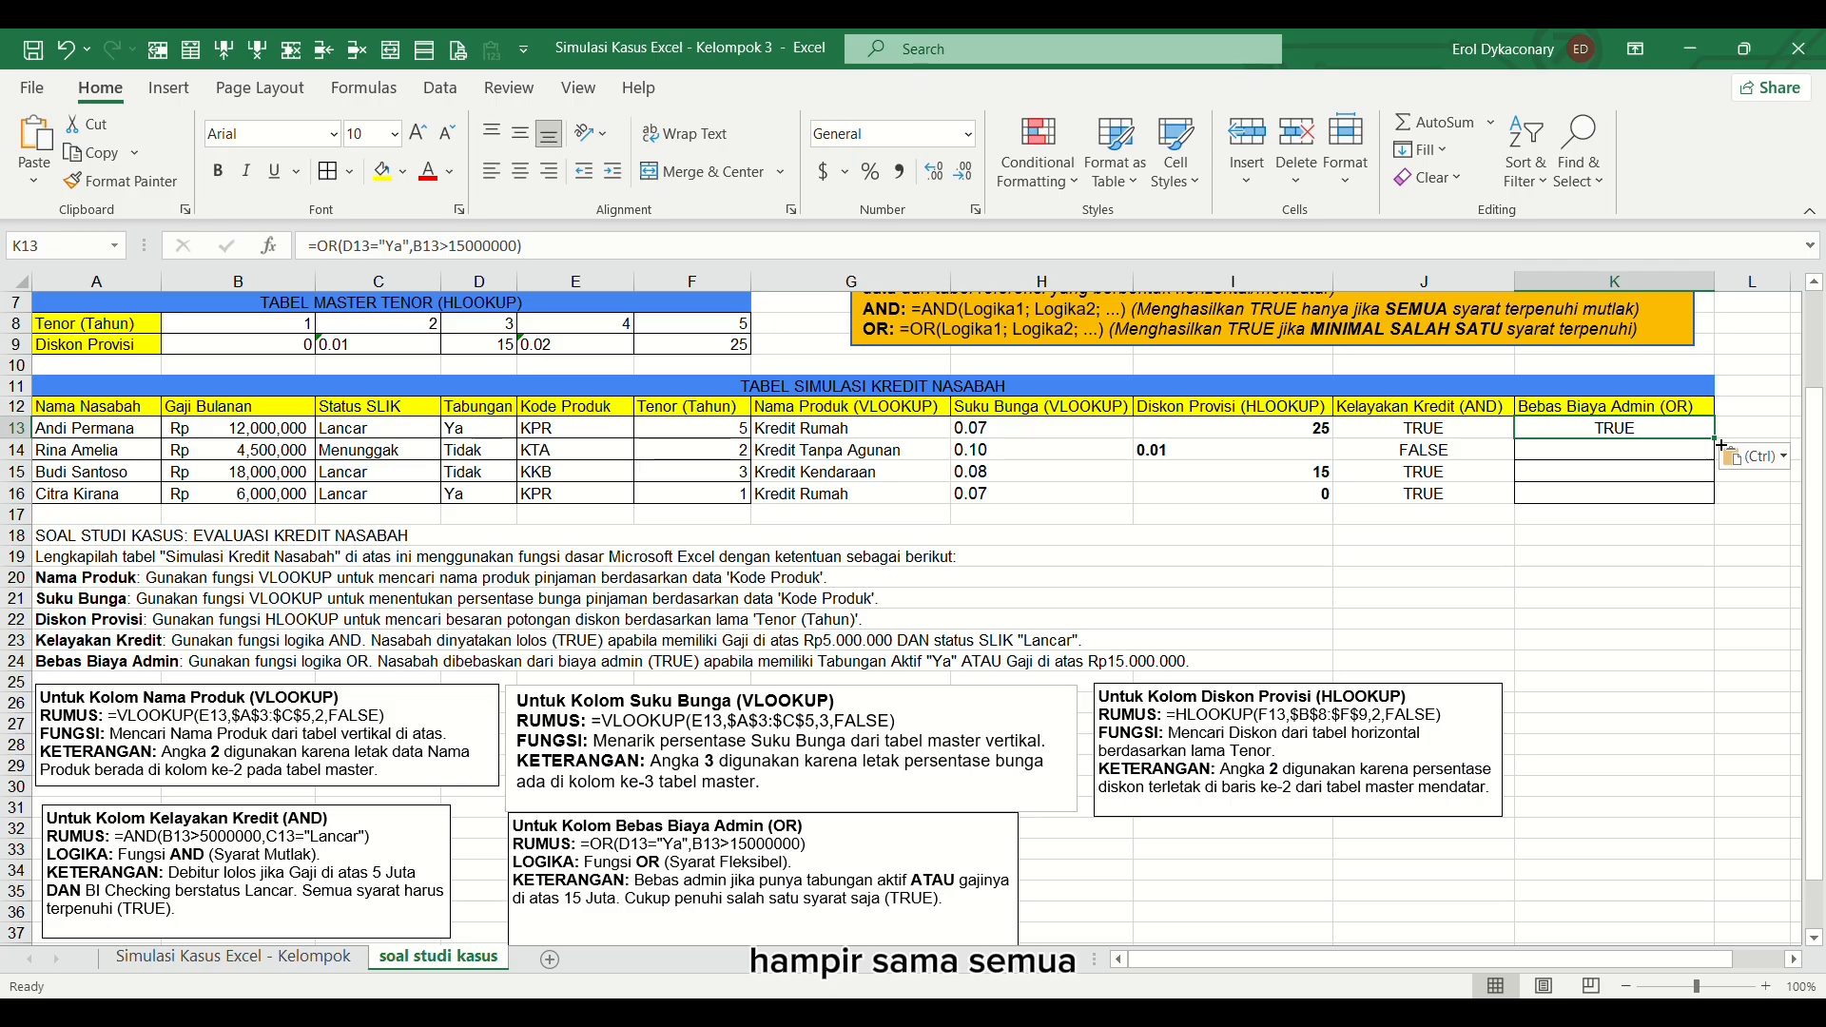
drag(1722, 444, 1715, 504)
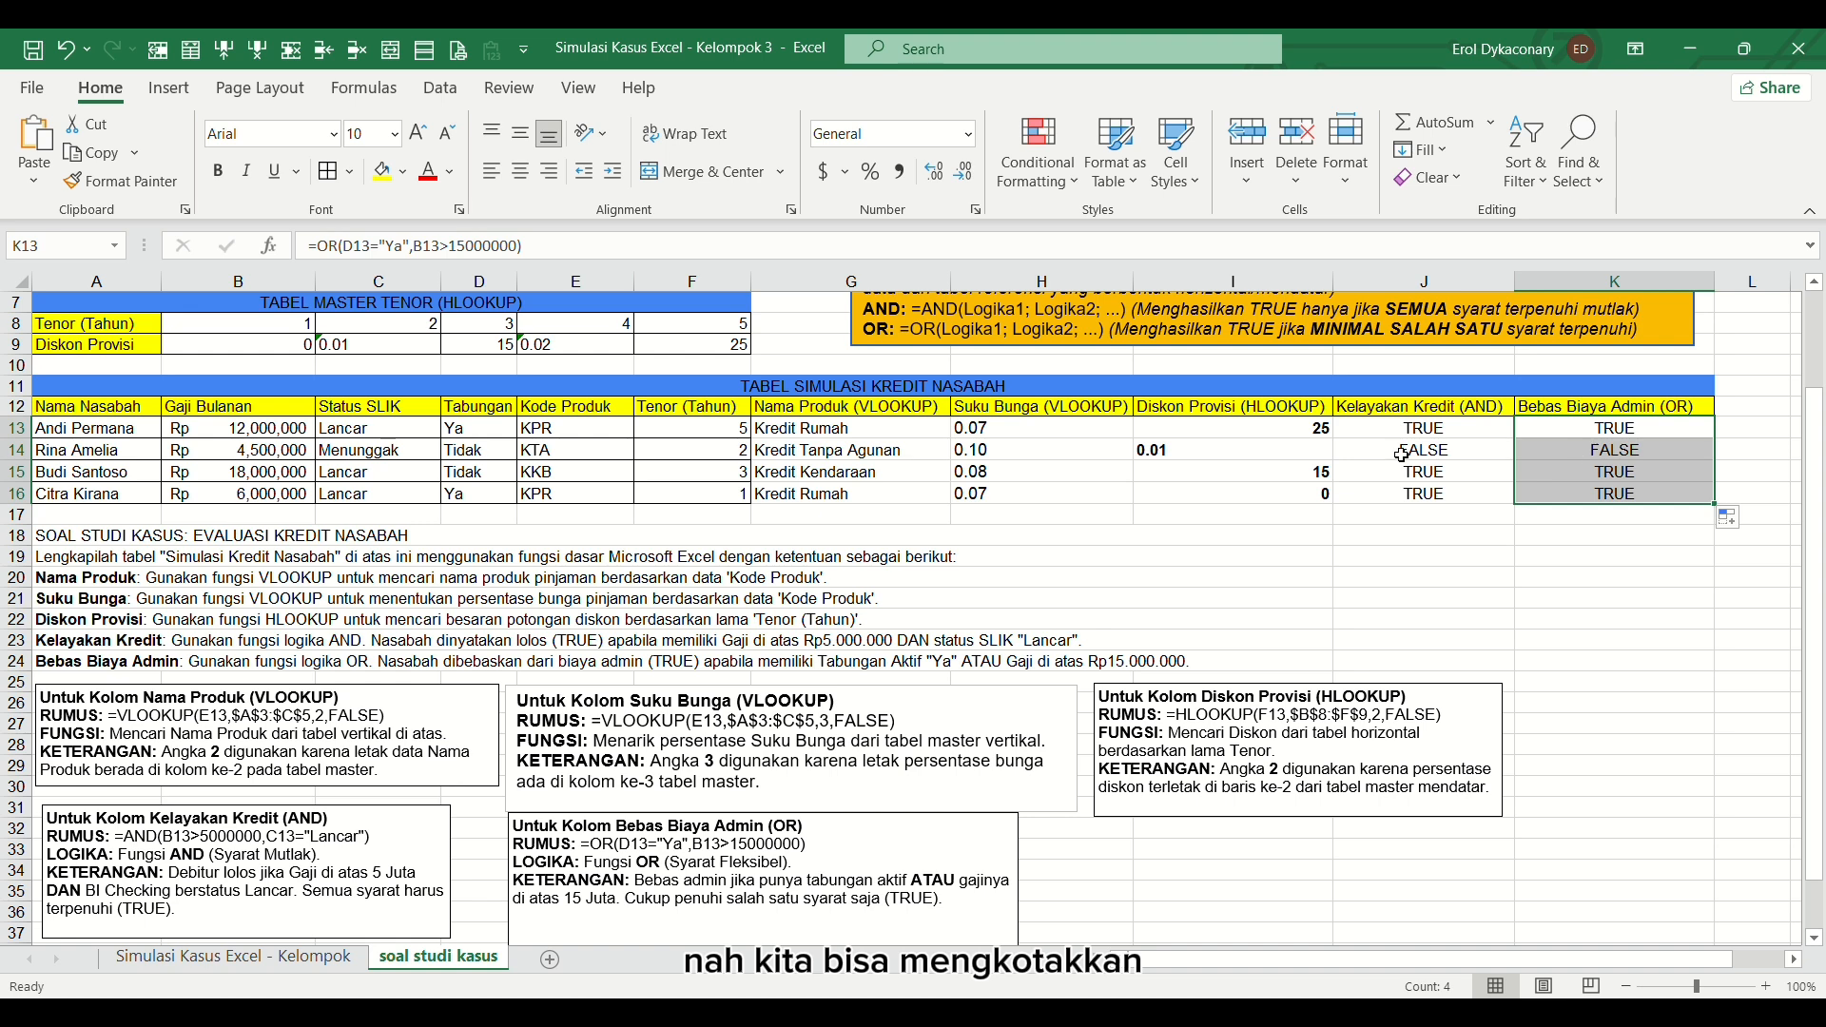
Select the results range G13:K16 in the credit simulation table
click(855, 436)
drag(1203, 542, 1582, 497)
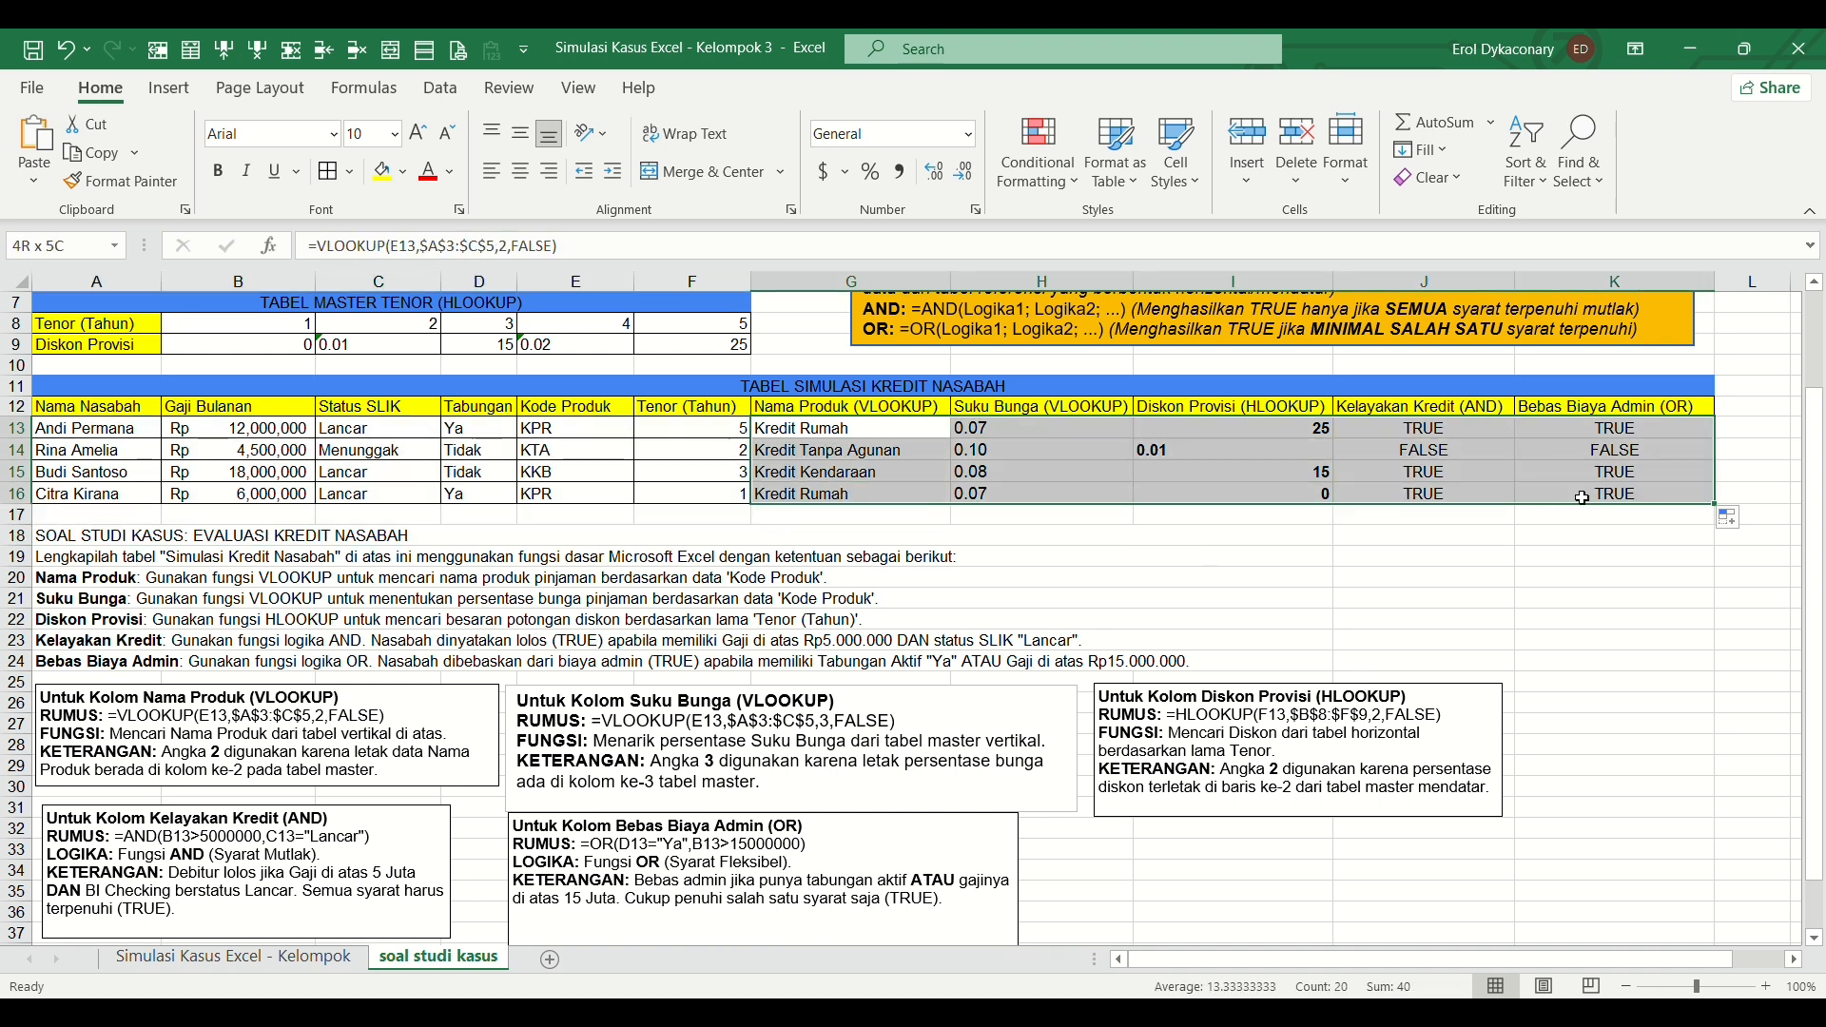